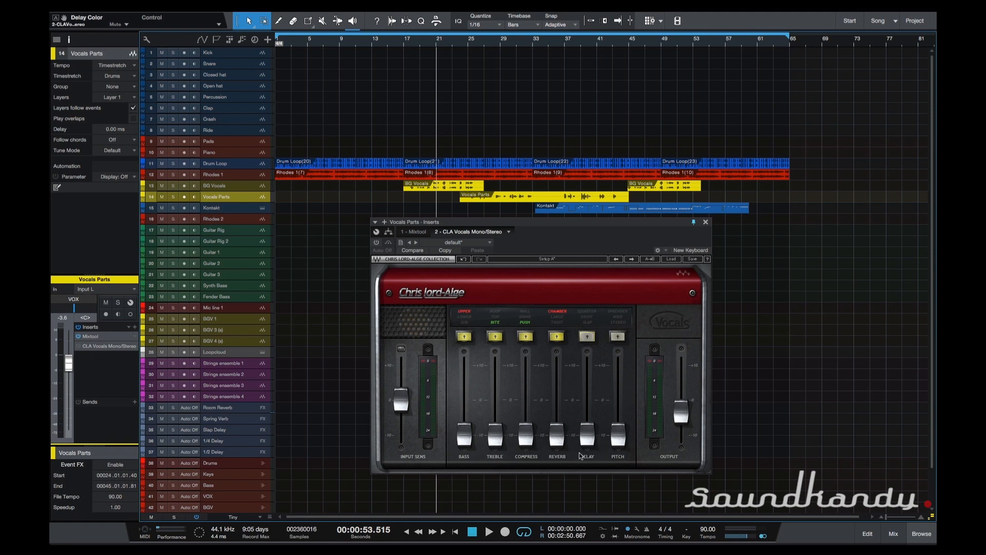
# Step: Play the song from about bar 14 with CLA Vocals bypassed on the Vocals Parts track, and stop it after the vocal section
pyautogui.moveTo(618, 439)
pyautogui.moveTo(679, 407)
pyautogui.click(386, 44)
pyautogui.press('space')
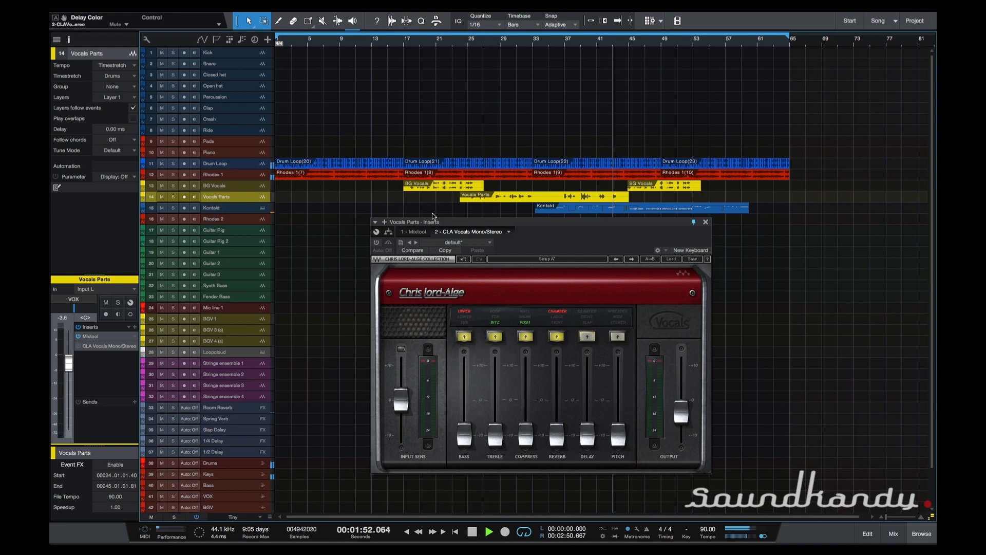
pyautogui.press('space')
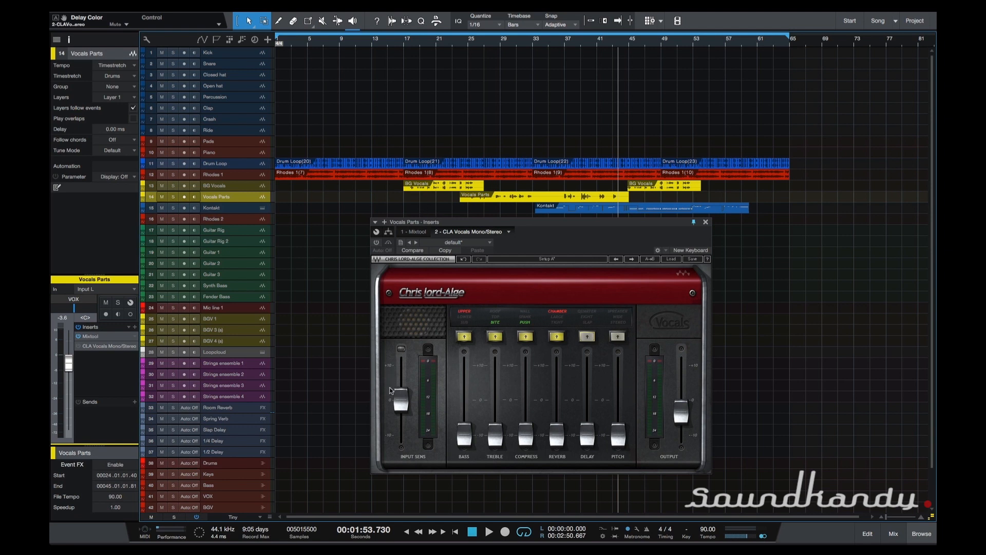
# Step: Enable the CLA Vocals insert, cycle through its Bass colours to Sub, and set Bass to -4.4
pyautogui.click(376, 242)
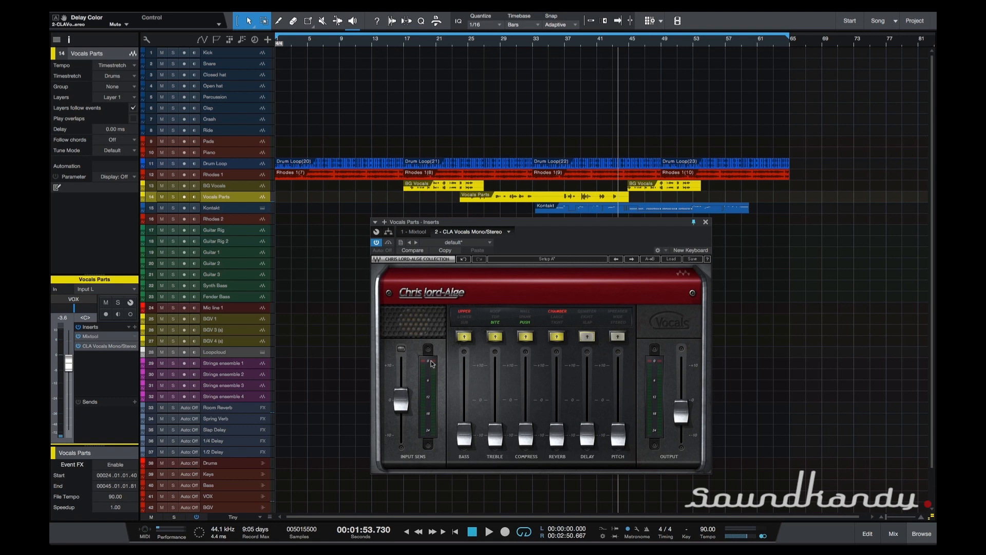
pyautogui.moveTo(464, 436); pyautogui.dragTo(464, 419)
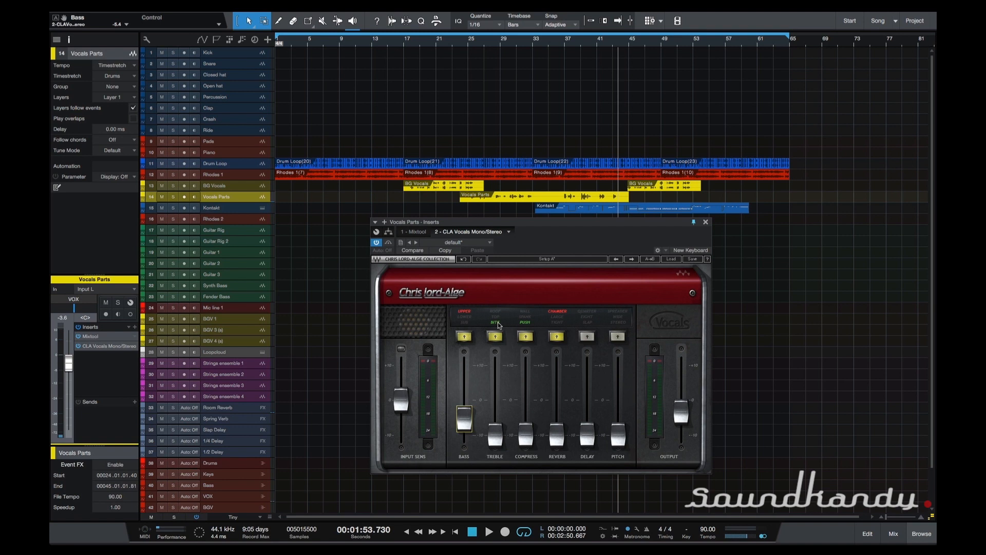
pyautogui.click(465, 337)
pyautogui.click(465, 337)
pyautogui.click(464, 338)
pyautogui.click(465, 337)
pyautogui.click(466, 337)
pyautogui.click(464, 337)
pyautogui.click(468, 339)
pyautogui.click(467, 340)
pyautogui.click(467, 339)
pyautogui.click(463, 338)
pyautogui.moveTo(464, 422); pyautogui.dragTo(464, 414)
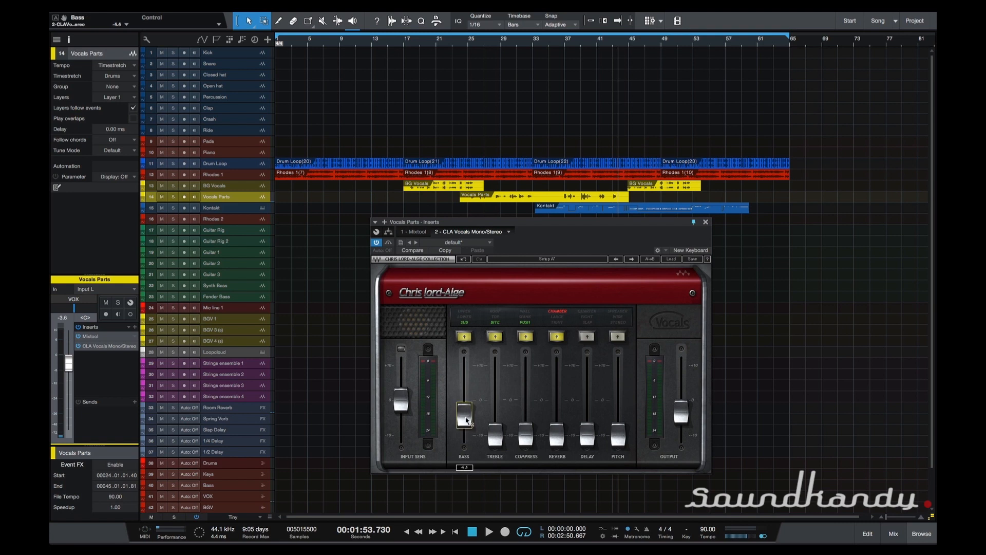
# Step: Raise the CLA Vocals Treble fader above its zero mark and set the Treble colour to Top
pyautogui.moveTo(495, 436); pyautogui.dragTo(495, 381)
pyautogui.click(495, 336)
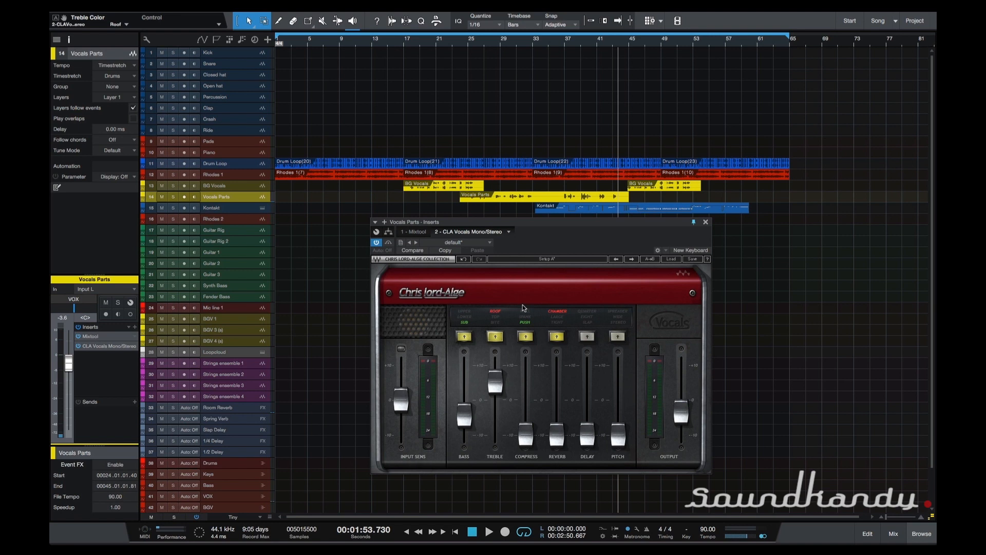
pyautogui.click(496, 337)
pyautogui.click(496, 338)
pyautogui.click(496, 337)
# Step: Set Compress to -2.7 and Reverb to -4.9 in CLA Vocals
pyautogui.moveTo(525, 436); pyautogui.dragTo(526, 409)
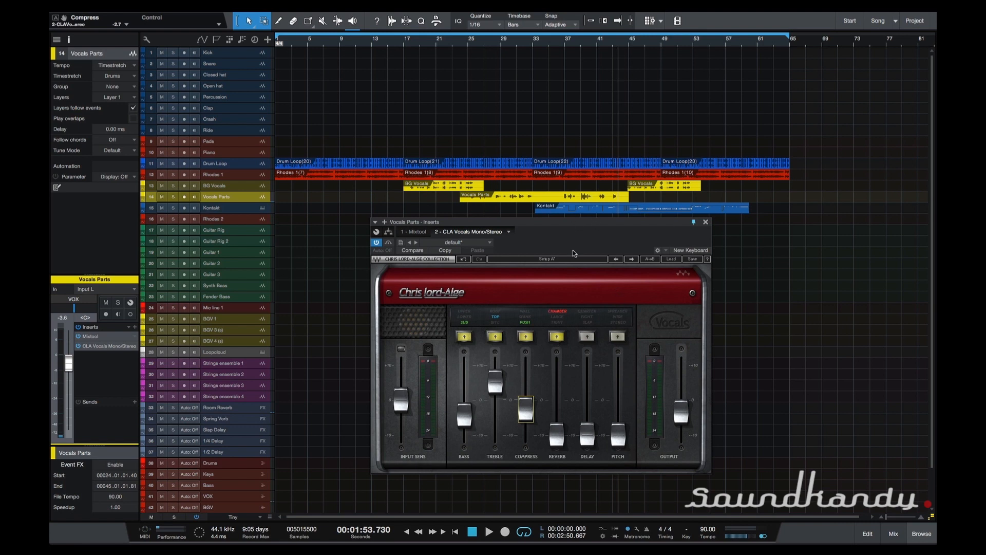
pyautogui.moveTo(557, 435); pyautogui.dragTo(557, 415)
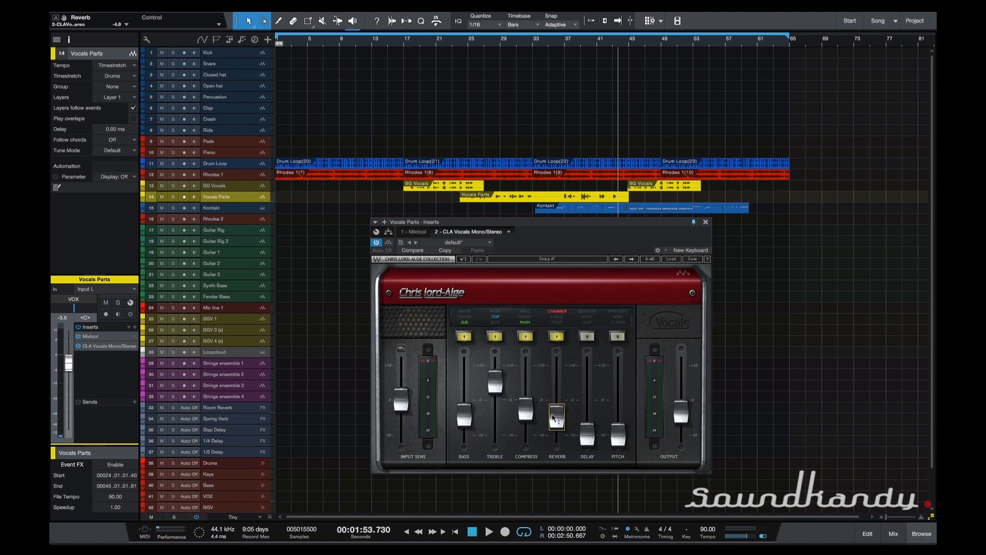
pyautogui.click(410, 408)
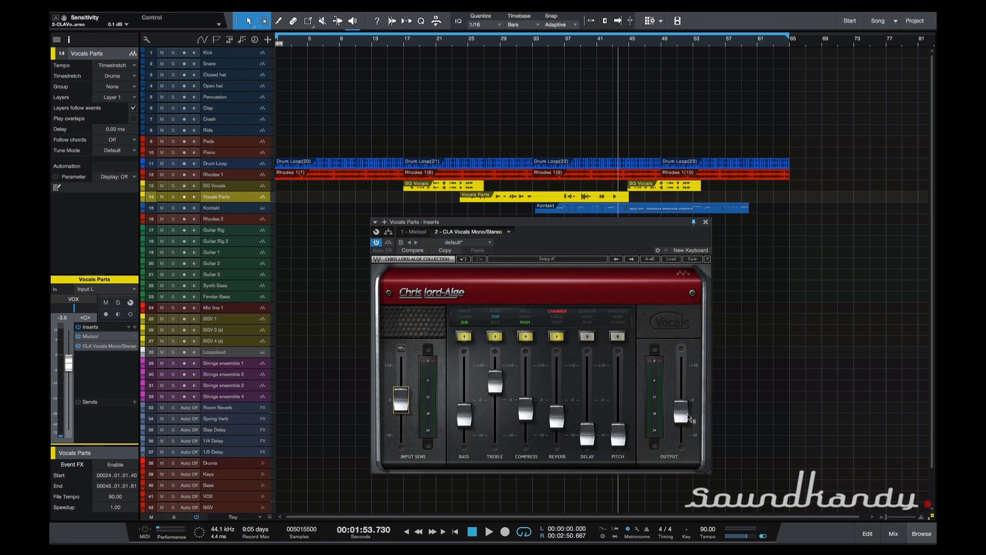
pyautogui.moveTo(689, 418); pyautogui.dragTo(689, 416)
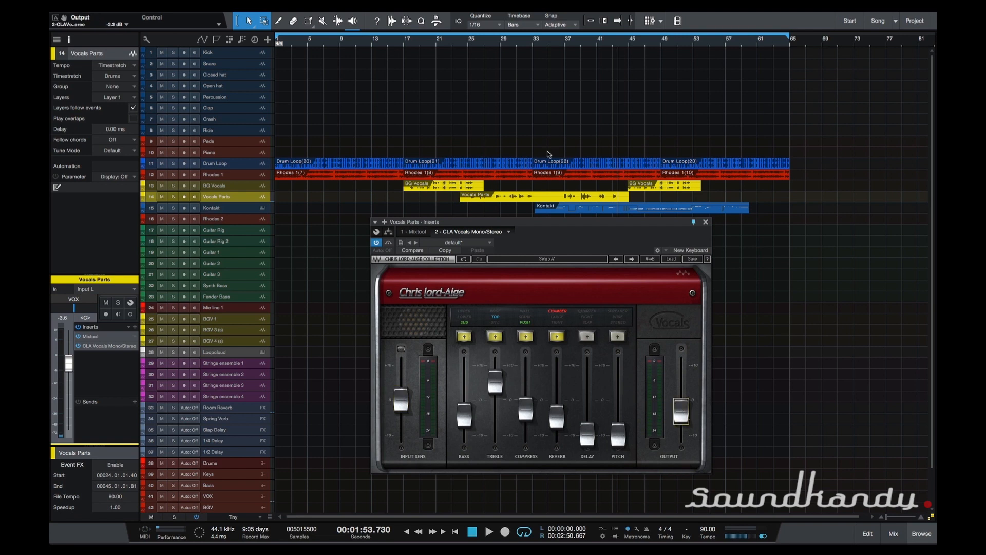
# Step: Play the song from just before bar 21, setting Input Sens to 0.6 dB and Output to about -2.8 dB
pyautogui.click(435, 41)
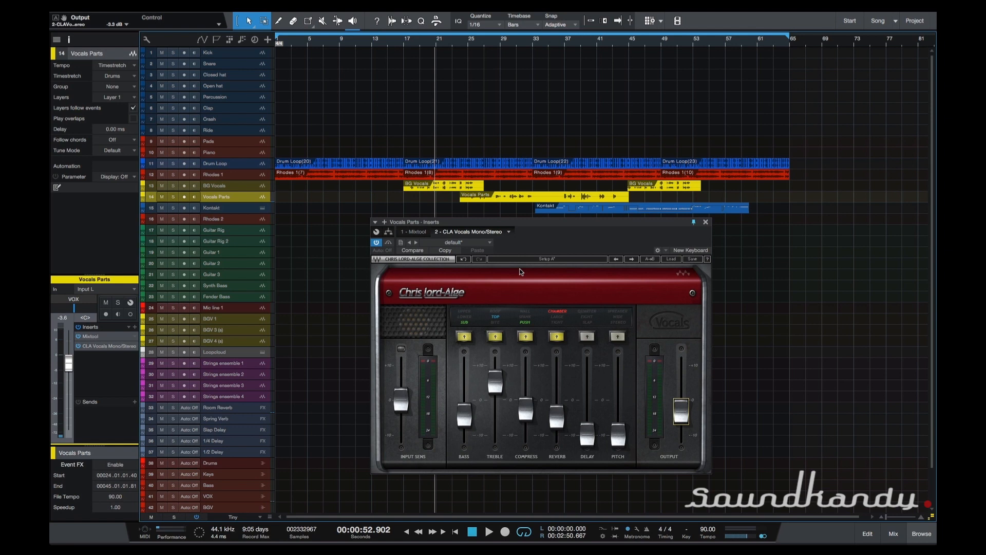
pyautogui.press('space')
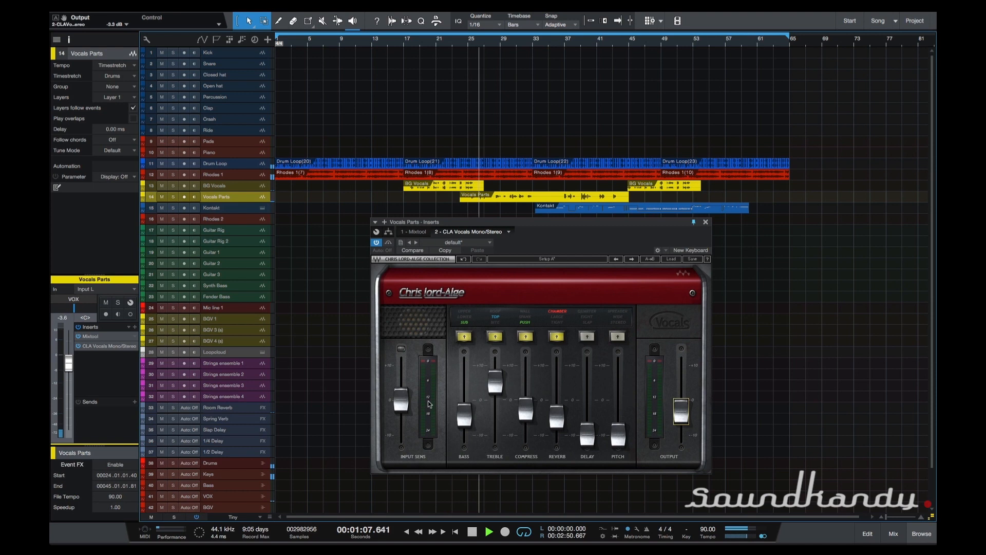
pyautogui.moveTo(401, 397); pyautogui.dragTo(401, 397)
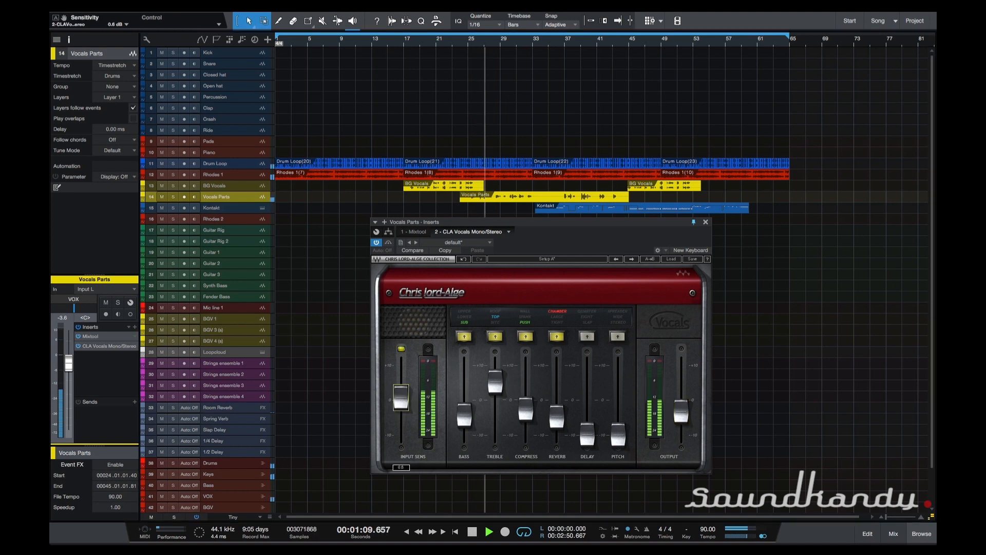
pyautogui.click(681, 410)
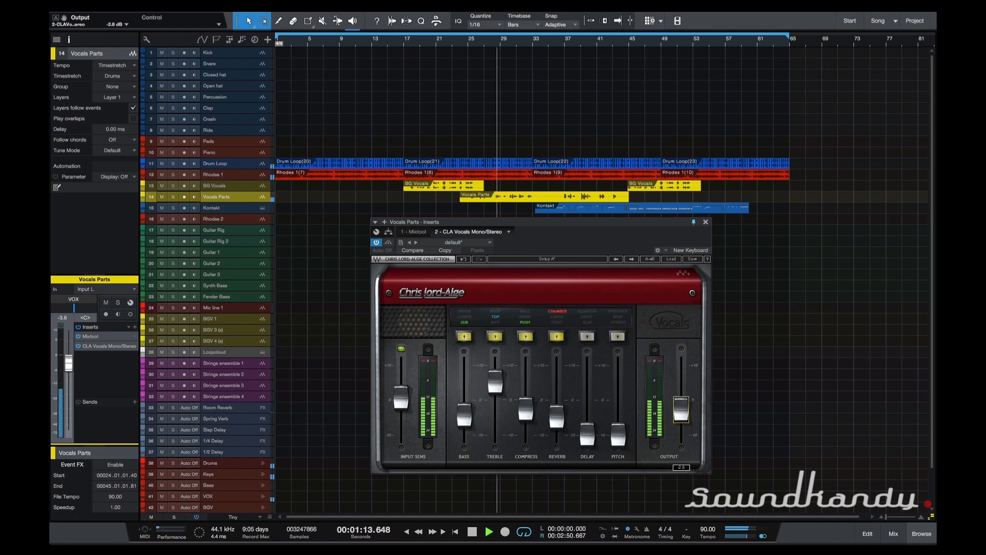
pyautogui.moveTo(682, 410); pyautogui.dragTo(681, 409)
# Step: Set Treble to 6.4 and raise Reverb to -3.8 while the song plays
pyautogui.moveTo(497, 380); pyautogui.dragTo(496, 375)
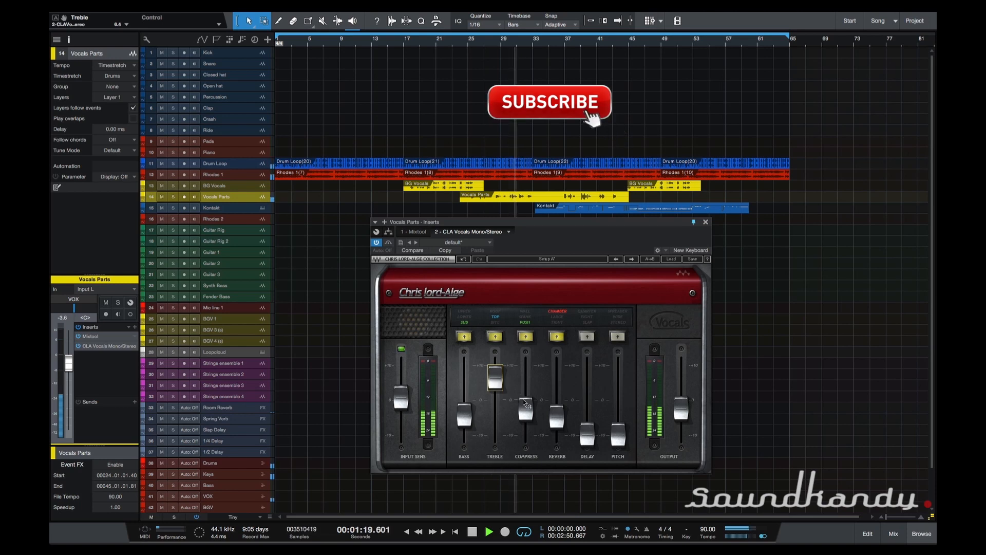
pyautogui.click(557, 414)
pyautogui.moveTo(560, 415); pyautogui.dragTo(560, 413)
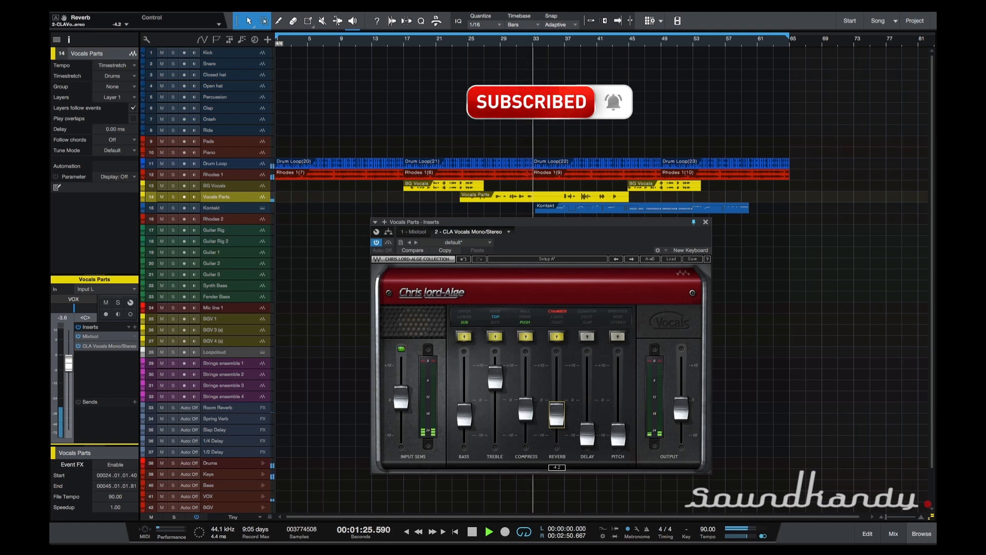
pyautogui.moveTo(561, 415); pyautogui.dragTo(561, 412)
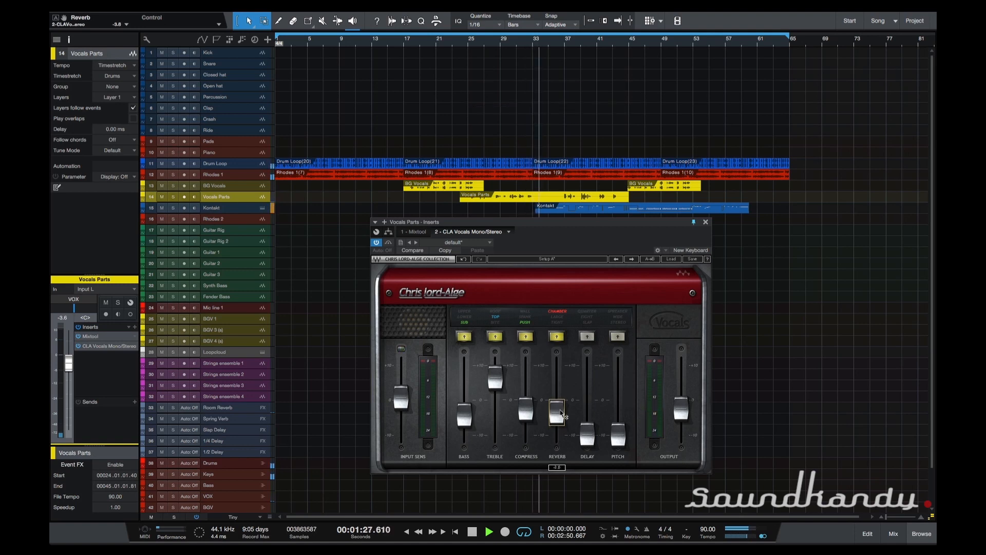
# Step: Set Output to -1.4 dB and Bass to -3.8, and stop playback
pyautogui.moveTo(681, 412); pyautogui.dragTo(681, 411)
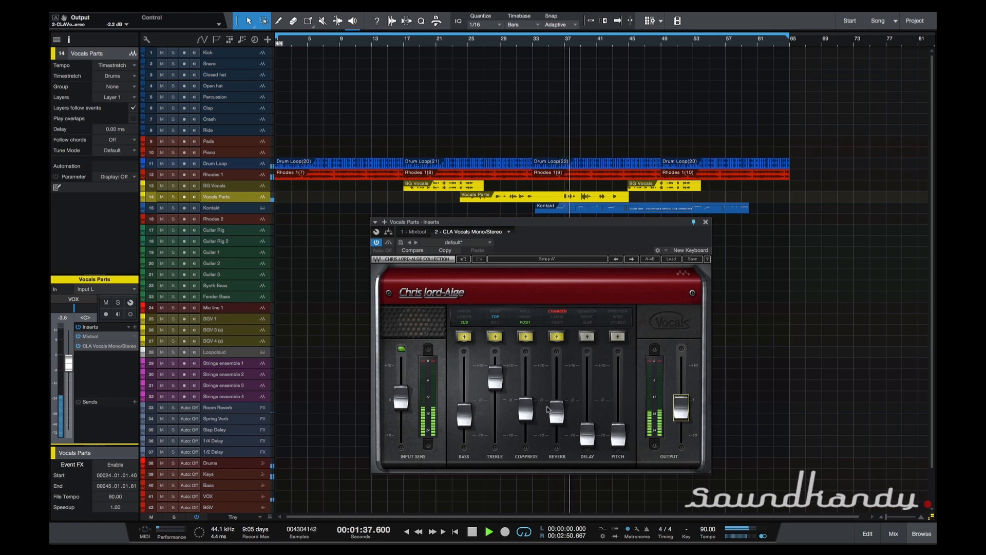
pyautogui.moveTo(682, 409); pyautogui.dragTo(683, 406)
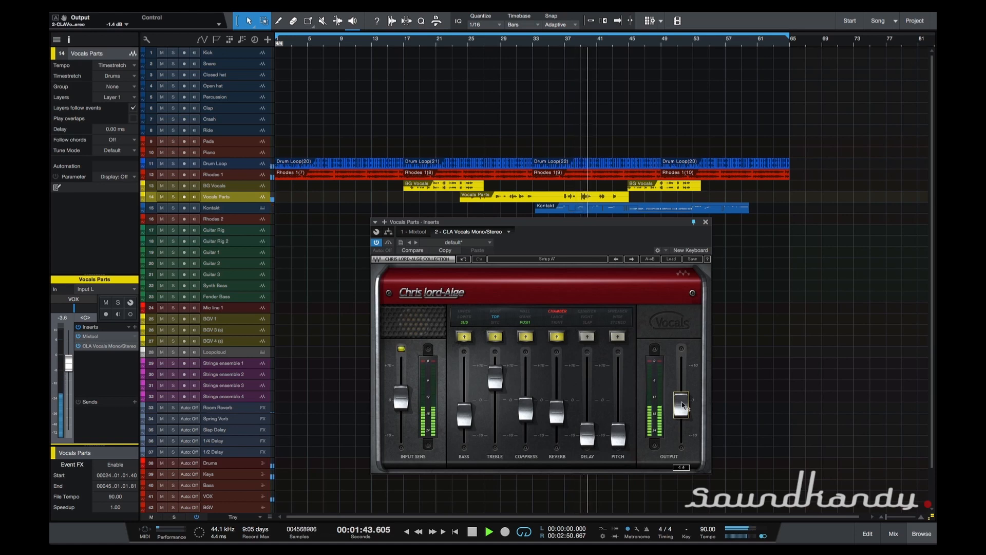
pyautogui.moveTo(461, 420); pyautogui.dragTo(461, 417)
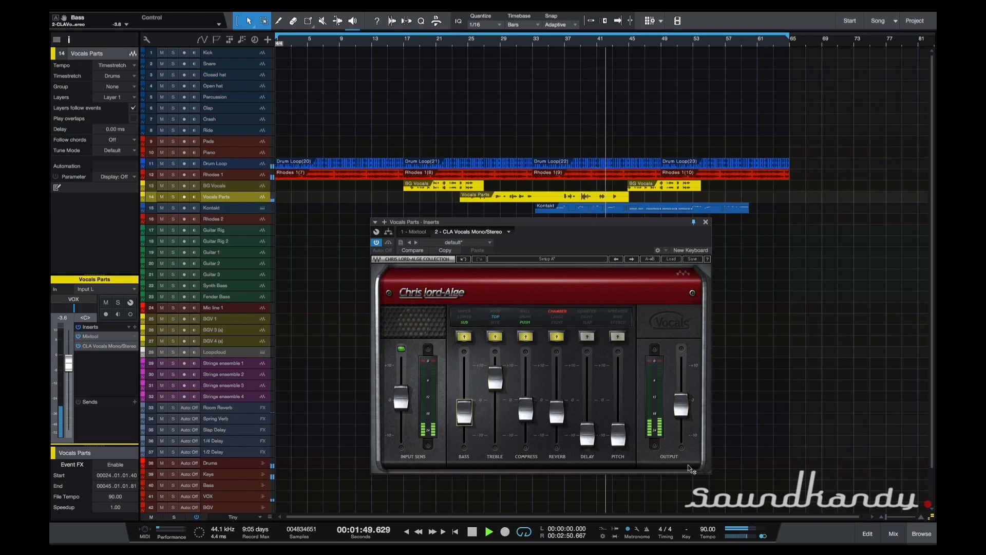
pyautogui.press('space')
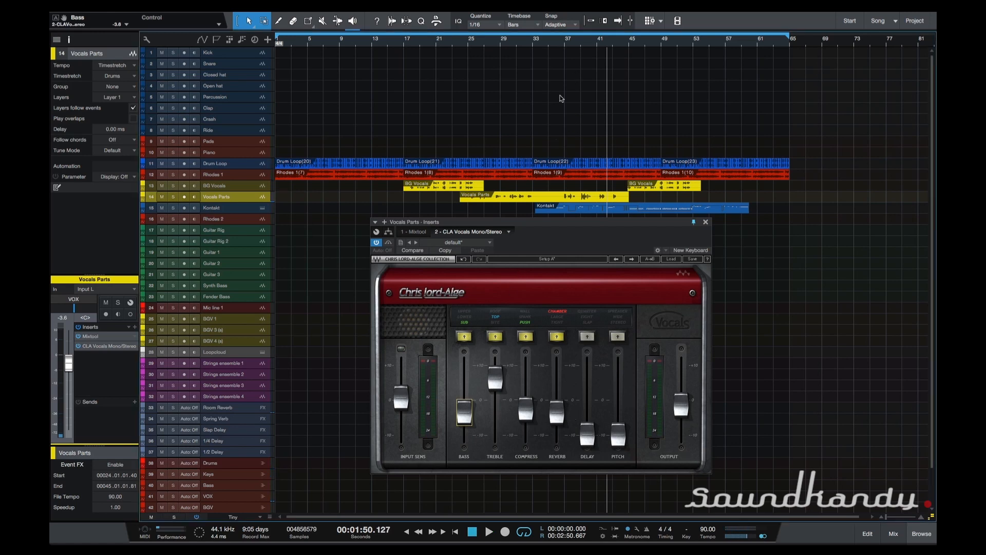
# Step: Solo the Vocals Parts track and play a short passage from about bar 36
pyautogui.click(549, 46)
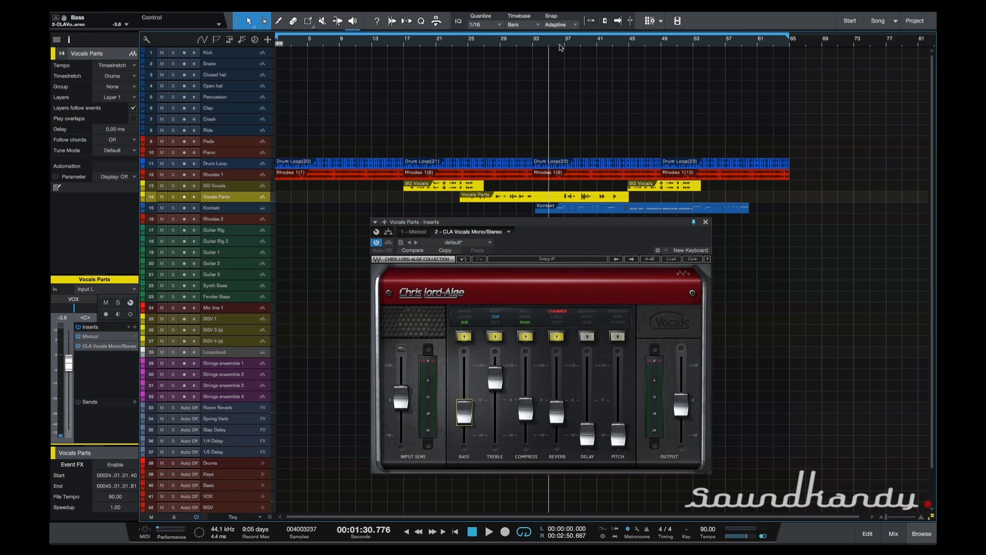
pyautogui.click(564, 46)
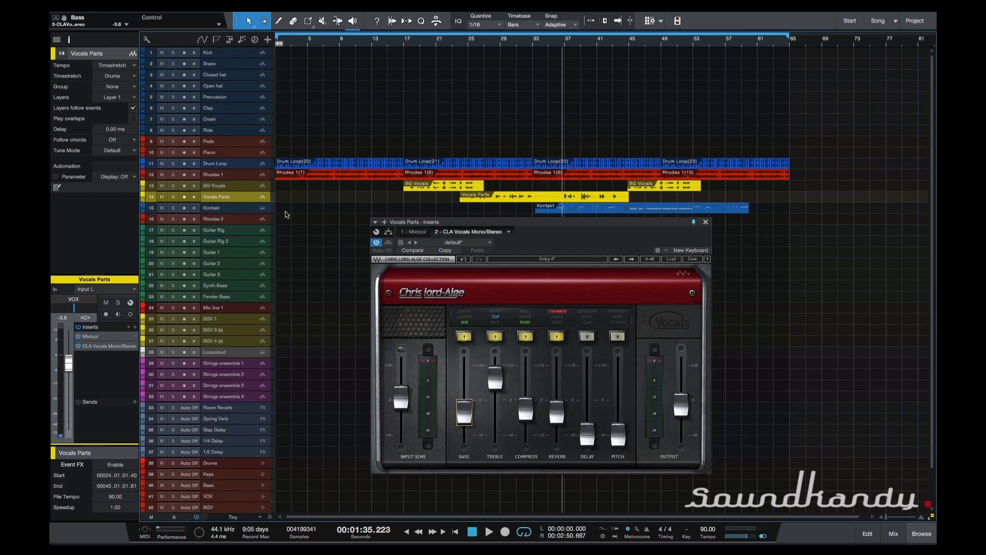
pyautogui.click(173, 197)
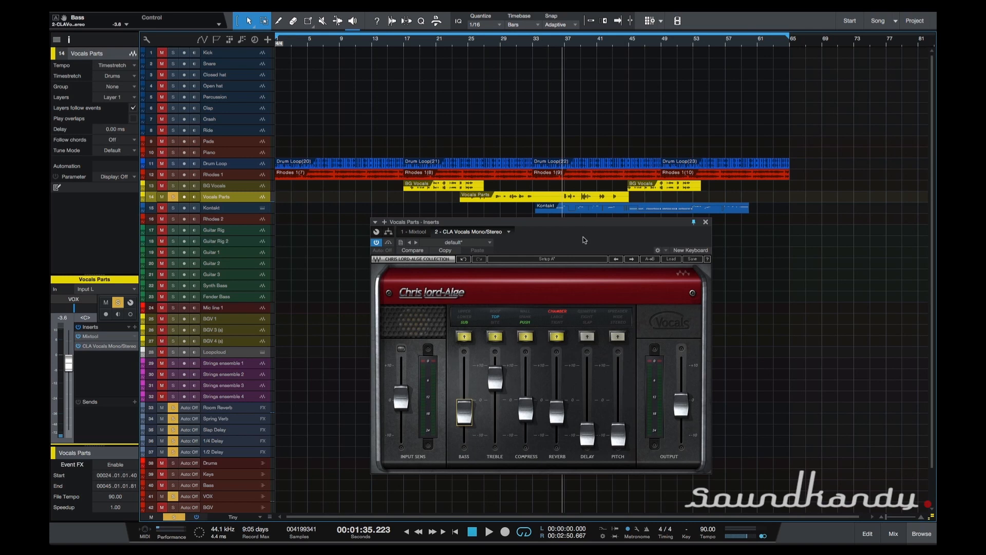
pyautogui.press('space')
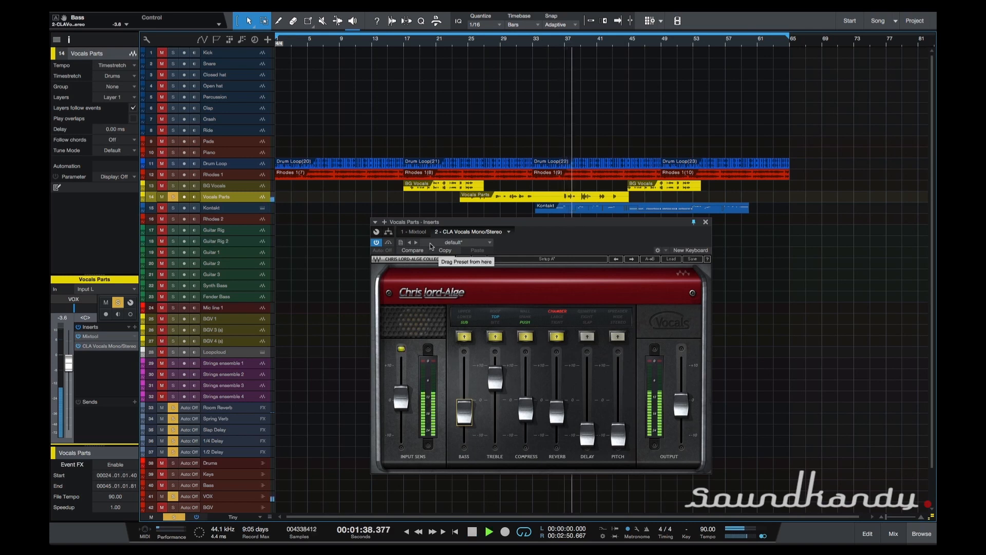
pyautogui.press('space')
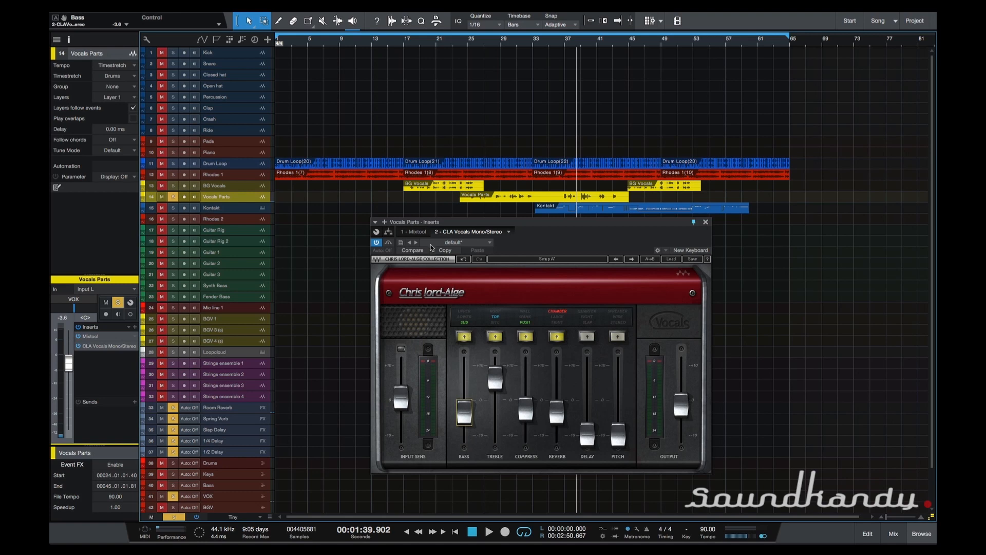
# Step: Play the soloed vocal from just after bar 35, comparing it with CLA Vocals bypassed and enabled, and stop playback
pyautogui.click(554, 45)
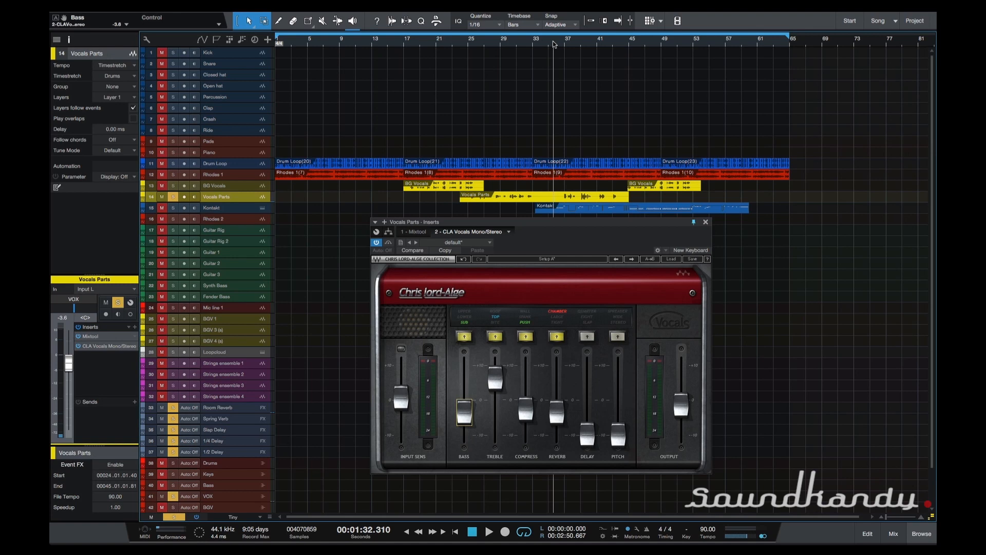
pyautogui.press('space')
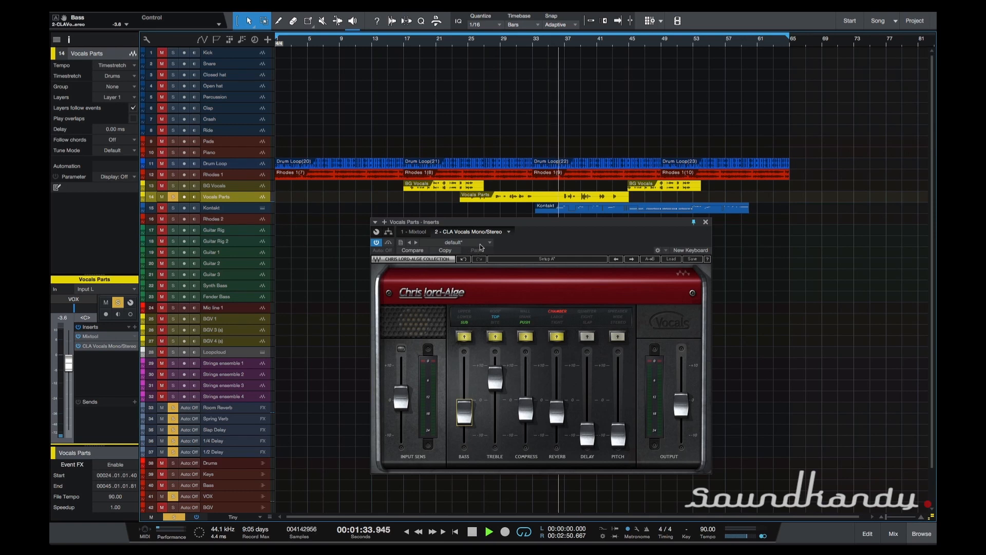
pyautogui.click(378, 243)
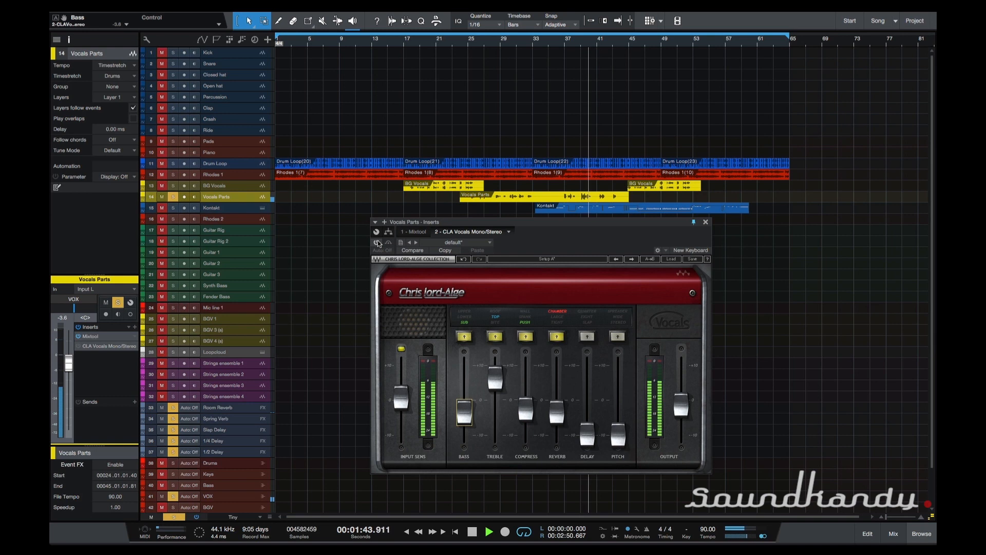
pyautogui.click(377, 242)
pyautogui.press('space')
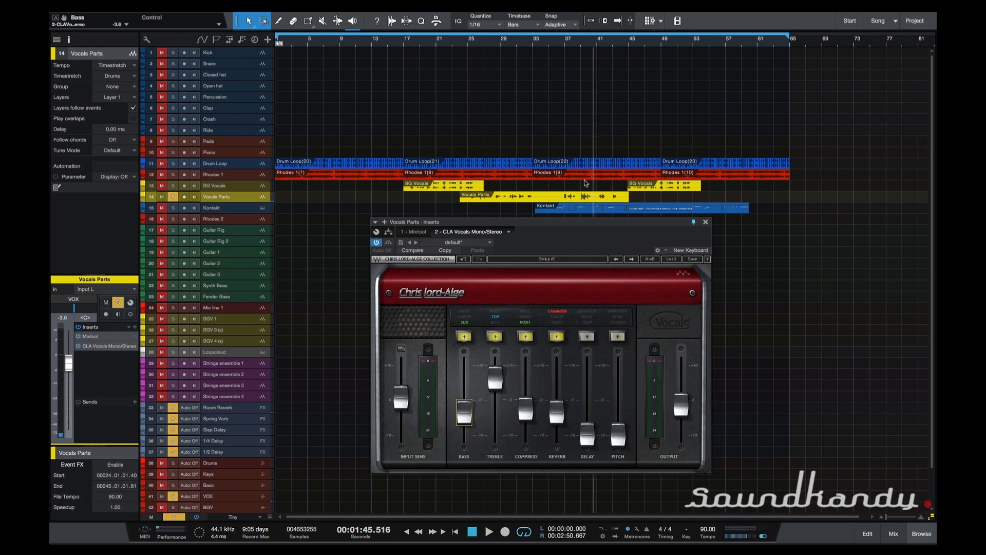
# Step: Unsolo the Vocals Parts track, play the full mix from about bar 36, and raise the CLA Vocals Reverb slightly
pyautogui.click(173, 197)
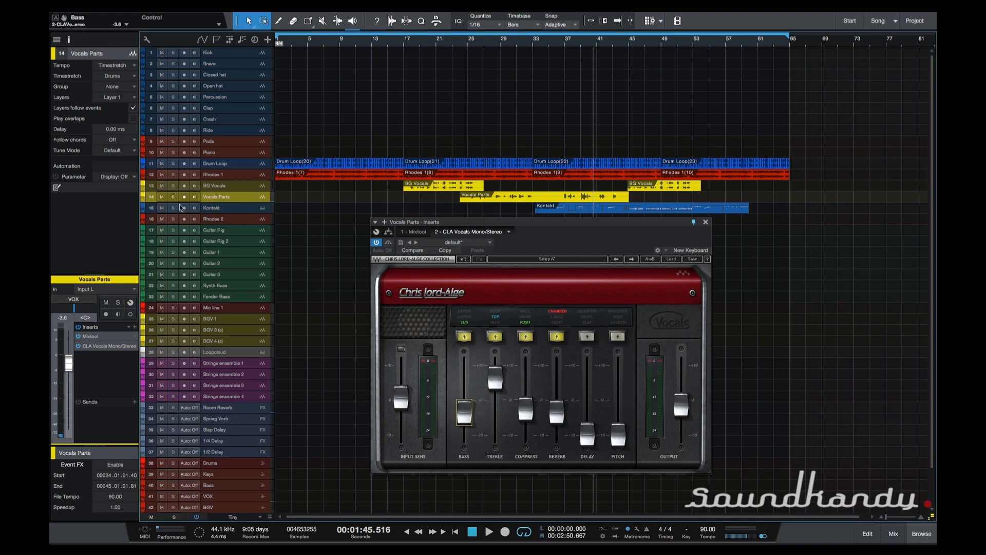
pyautogui.click(562, 47)
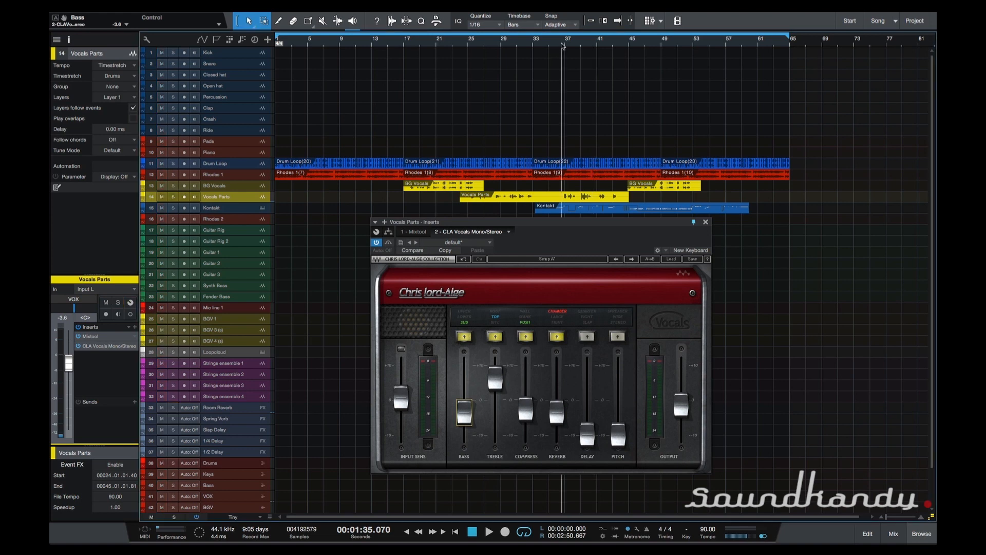
pyautogui.press('space')
pyautogui.moveTo(557, 412); pyautogui.dragTo(557, 408)
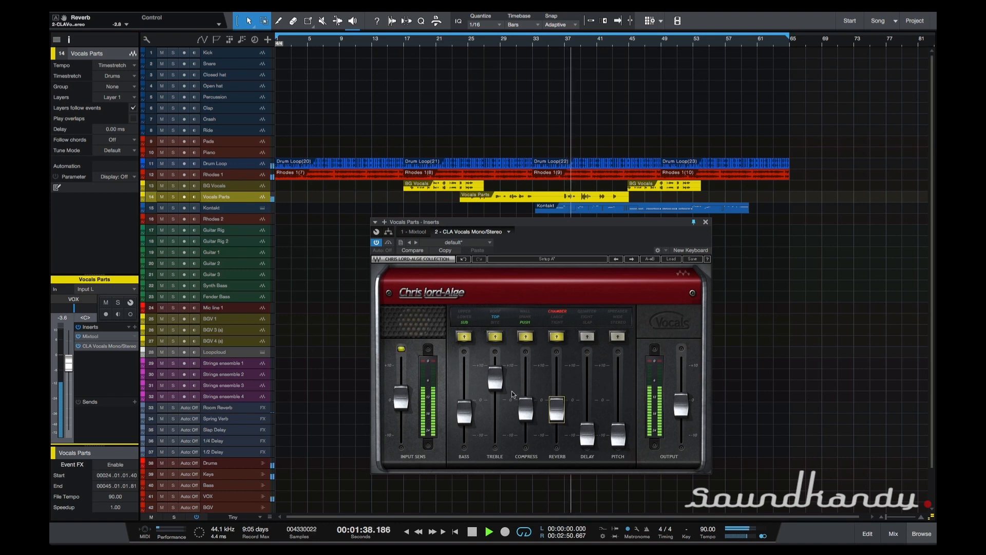
# Step: Raise Treble and Bass slightly in CLA Vocals and switch the Bass colour to Lower
pyautogui.moveTo(495, 377); pyautogui.dragTo(464, 410)
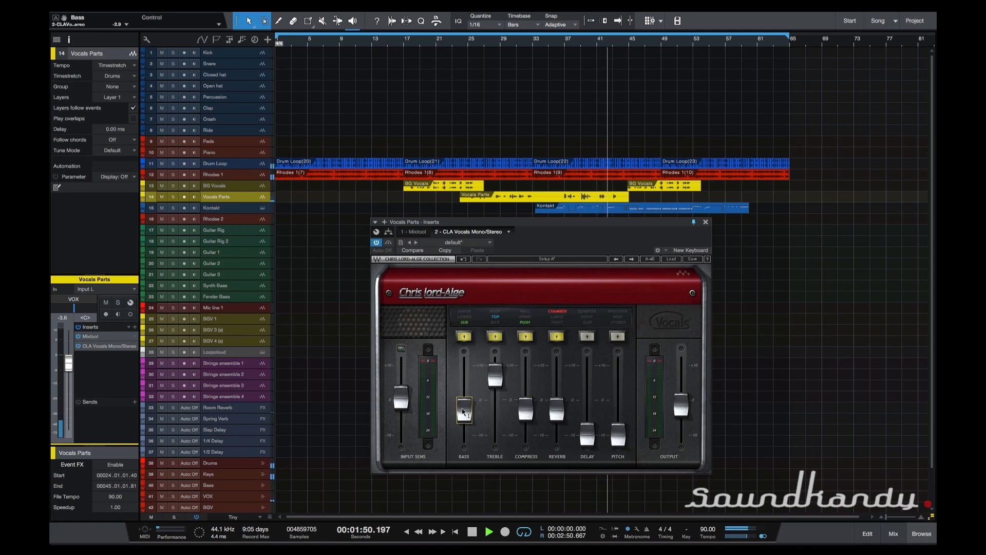
pyautogui.moveTo(464, 412); pyautogui.dragTo(463, 399)
pyautogui.click(470, 336)
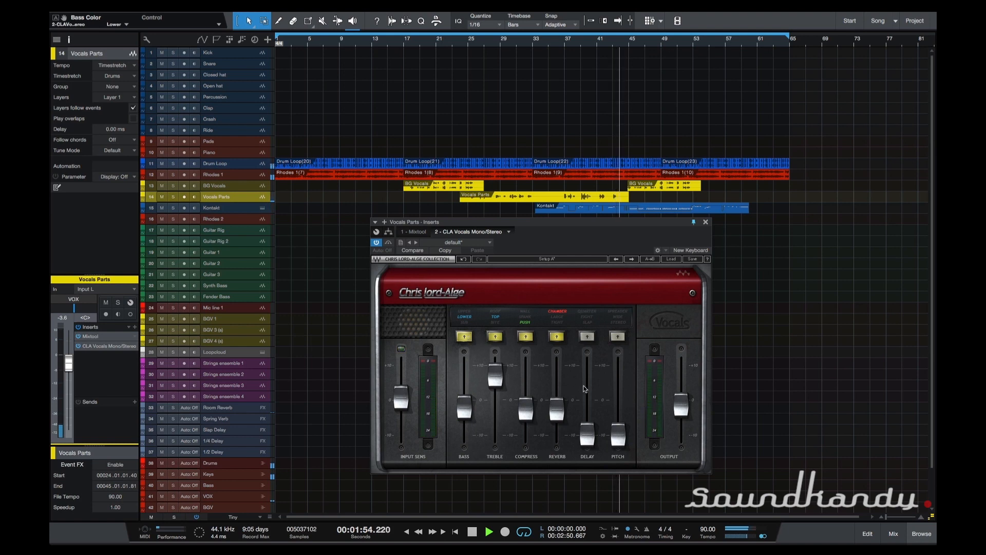
# Step: Raise the CLA Vocals Compress fader to 2.0, auditioning the full mix from about bar 23 between adjustments
pyautogui.press('space')
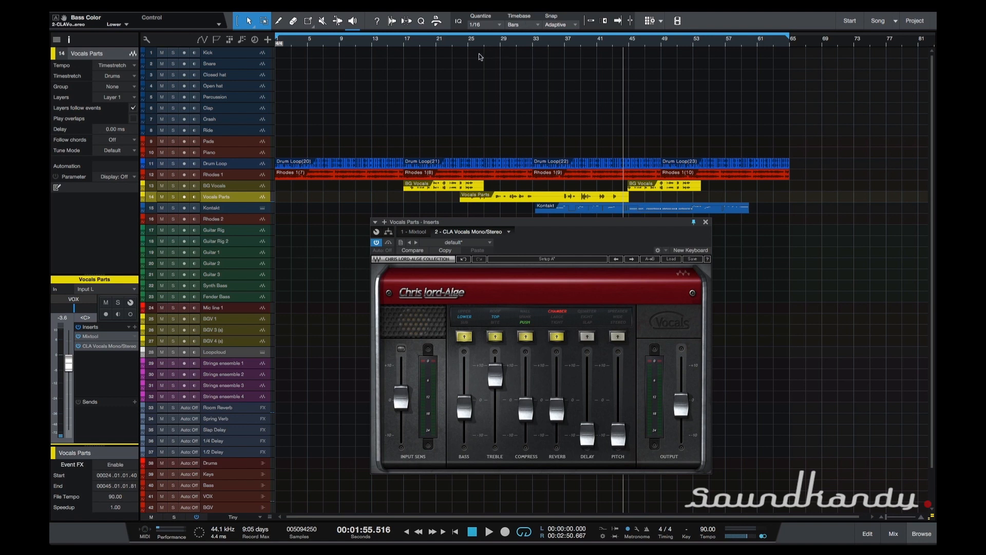
pyautogui.click(466, 44)
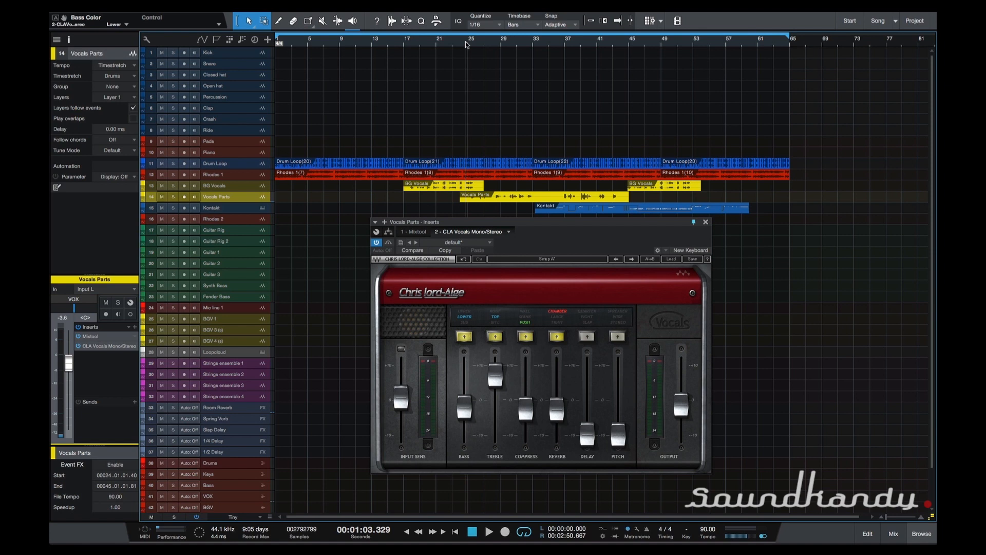
pyautogui.click(459, 43)
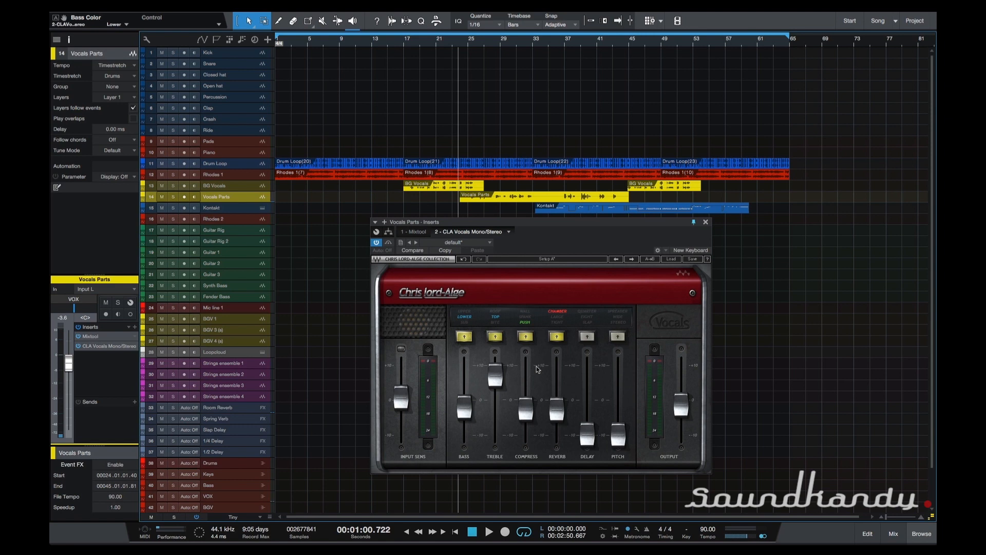
pyautogui.moveTo(525, 408); pyautogui.dragTo(525, 399)
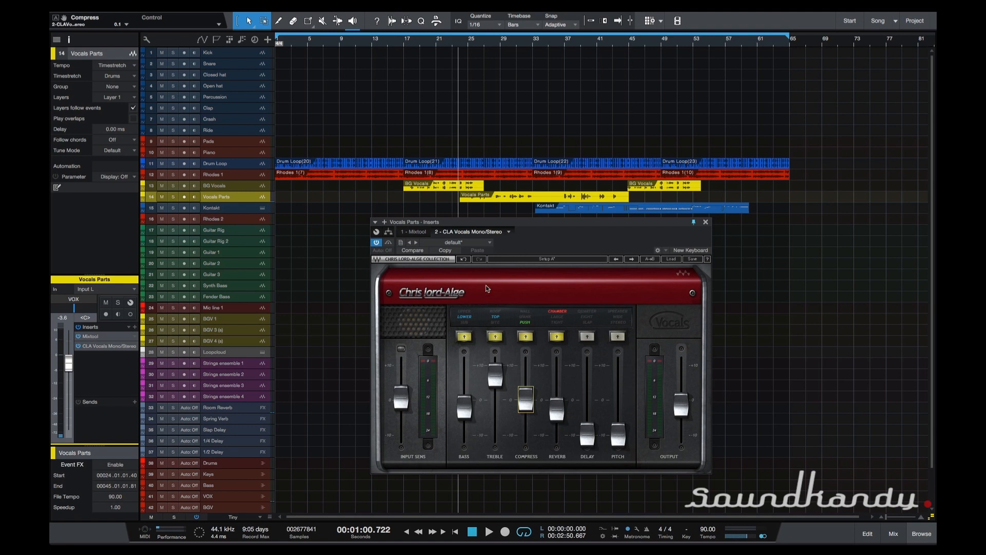
pyautogui.press('space')
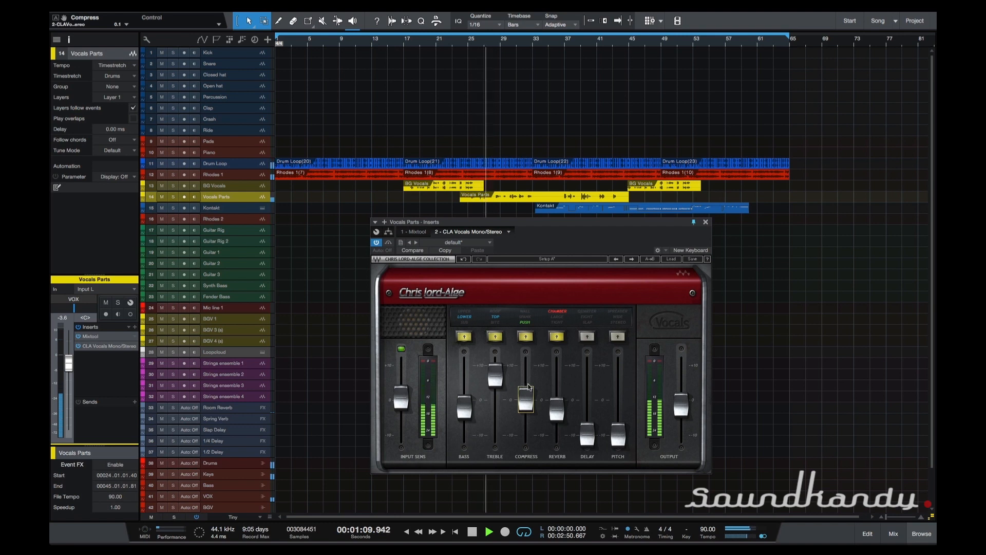
pyautogui.press('space')
pyautogui.click(452, 48)
pyautogui.moveTo(529, 406); pyautogui.dragTo(529, 398)
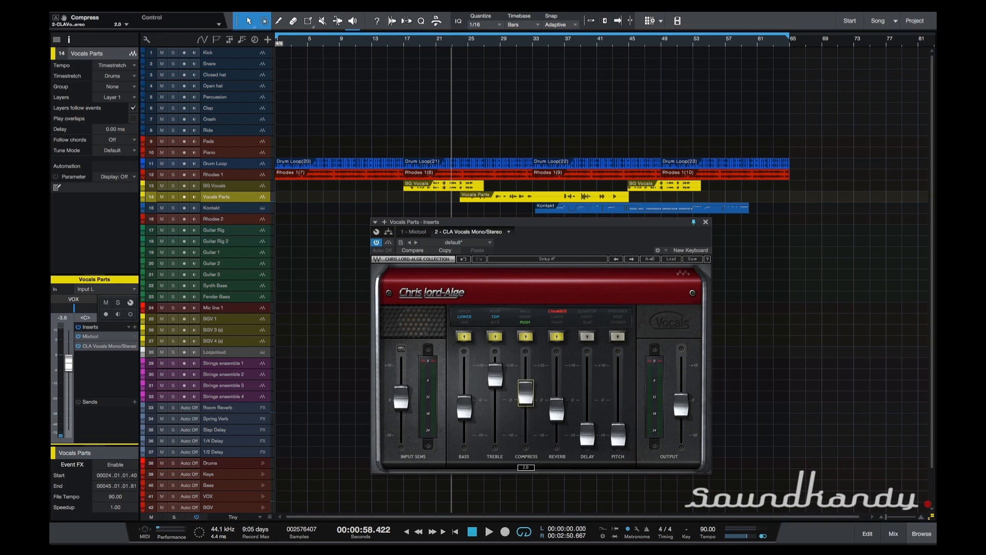
pyautogui.press('space')
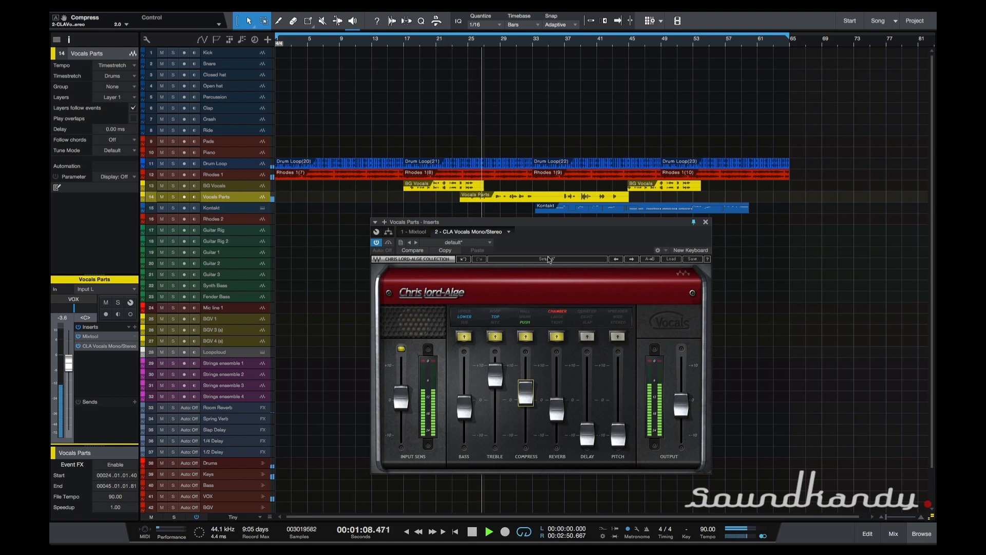
pyautogui.press('space')
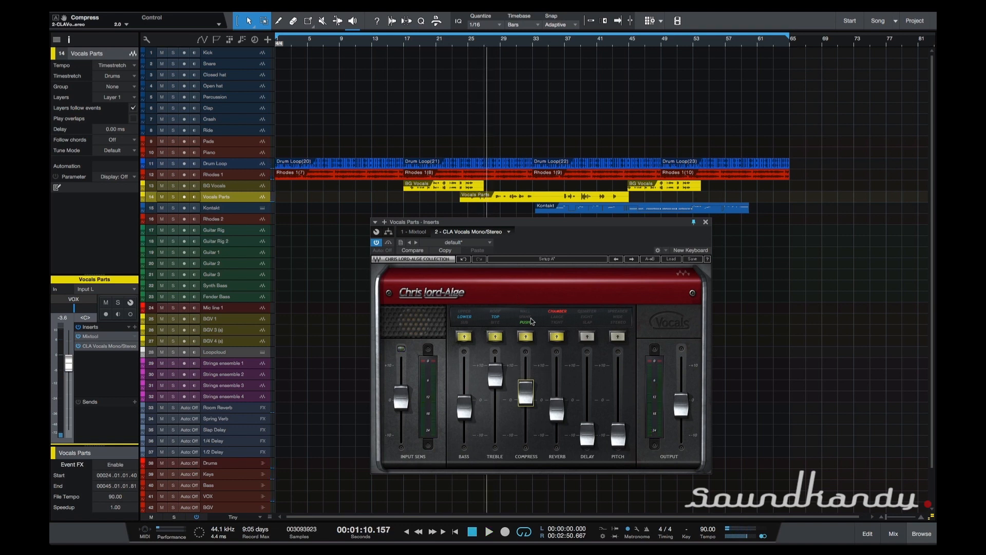
# Step: Switch the Compress colour in CLA Vocals to Wall and audition the full mix from about bar 23
pyautogui.click(525, 337)
pyautogui.click(526, 337)
pyautogui.click(526, 337)
pyautogui.click(526, 337)
pyautogui.click(527, 337)
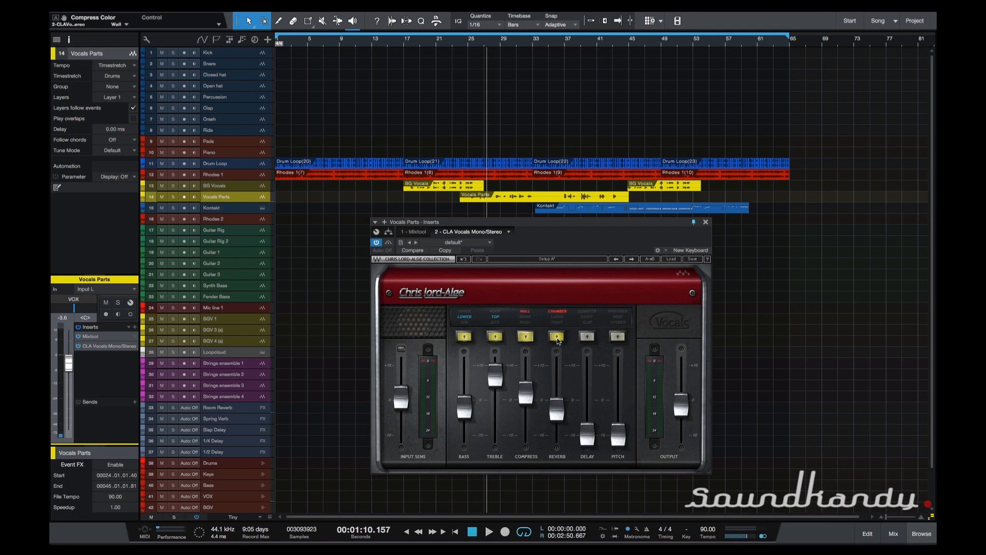
pyautogui.click(452, 46)
pyautogui.press('space')
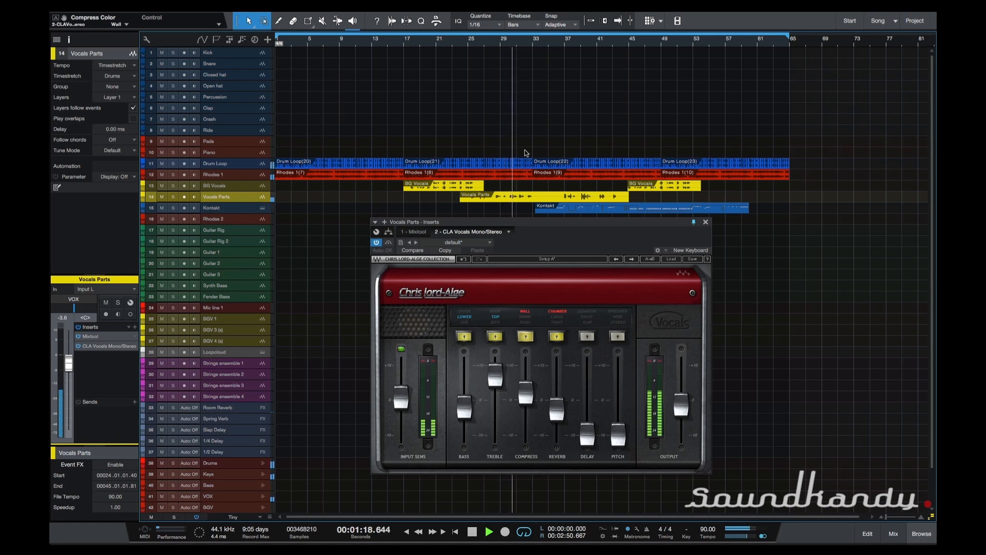
pyautogui.press('space')
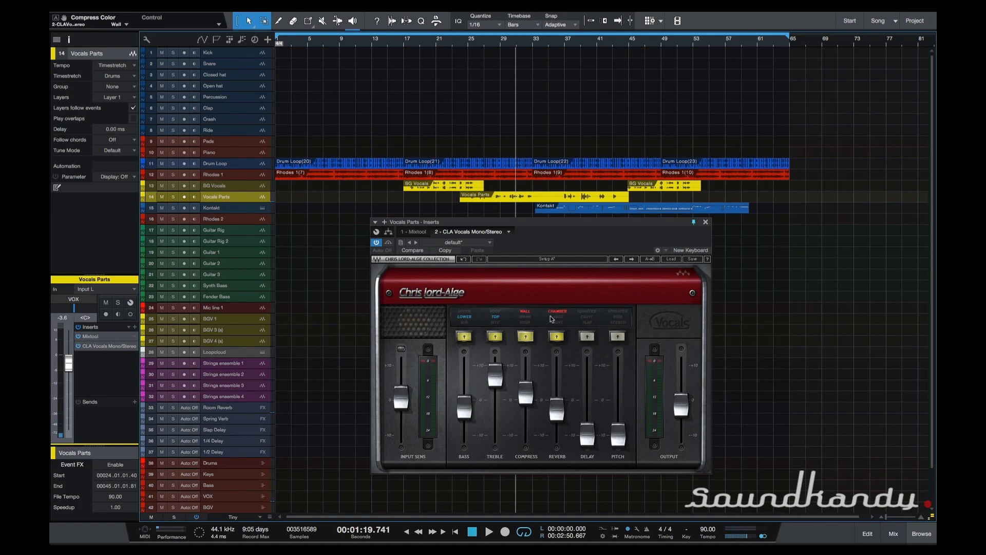
# Step: Change the Compress colour to Spank and play a short passage of the mix from about bar 25
pyautogui.click(526, 337)
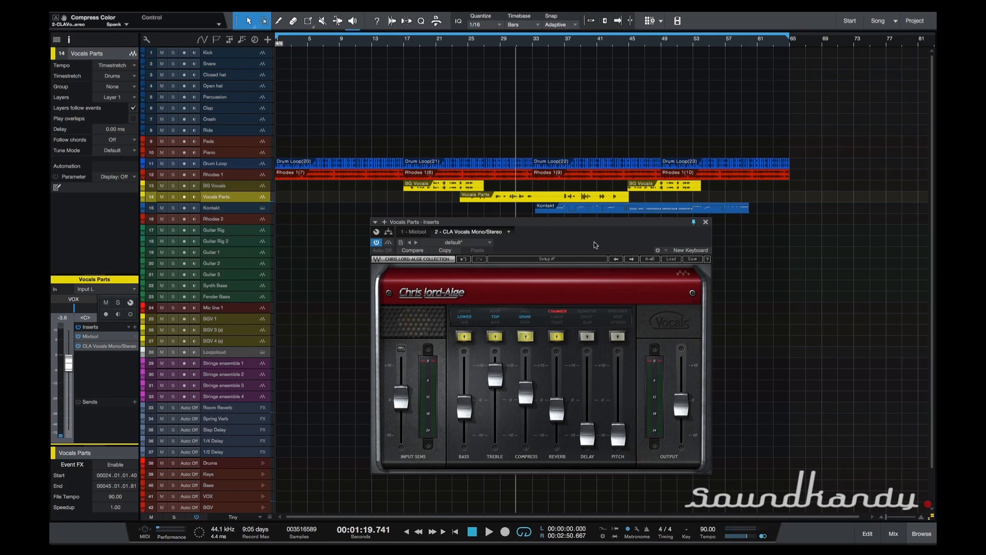
pyautogui.click(466, 45)
pyautogui.press('space')
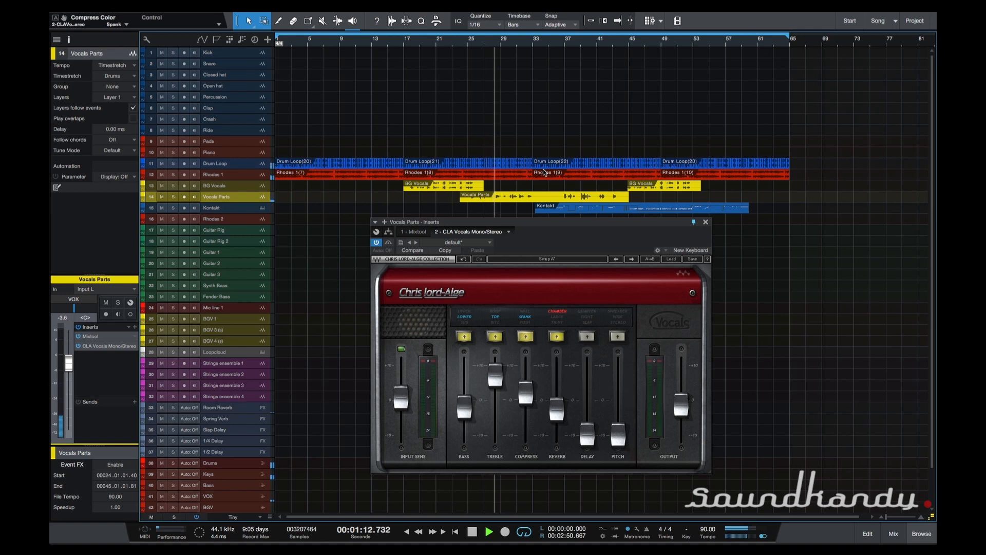
pyautogui.press('space')
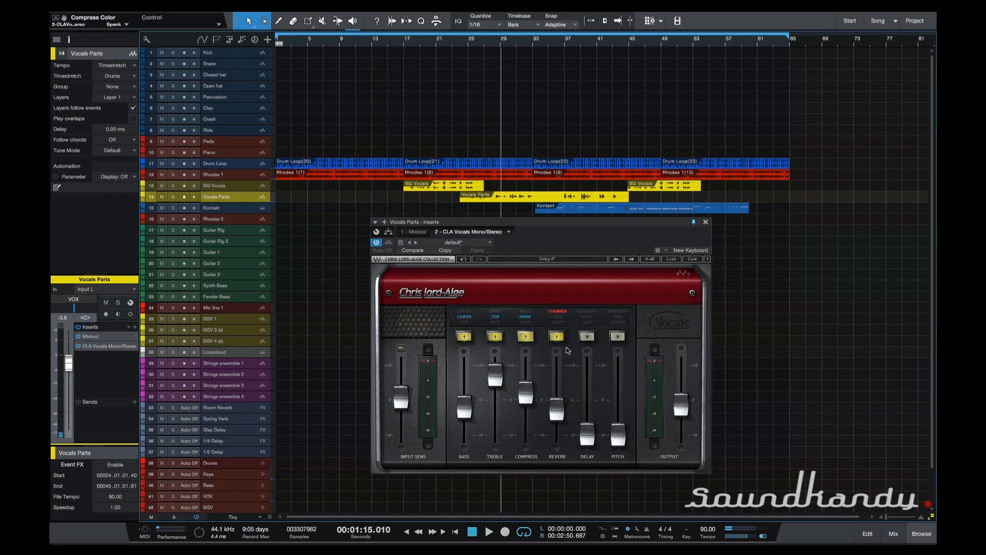
# Step: Set the Reverb colour to Tight and audition the mix from about bar 23
pyautogui.moveTo(558, 411)
pyautogui.click(557, 337)
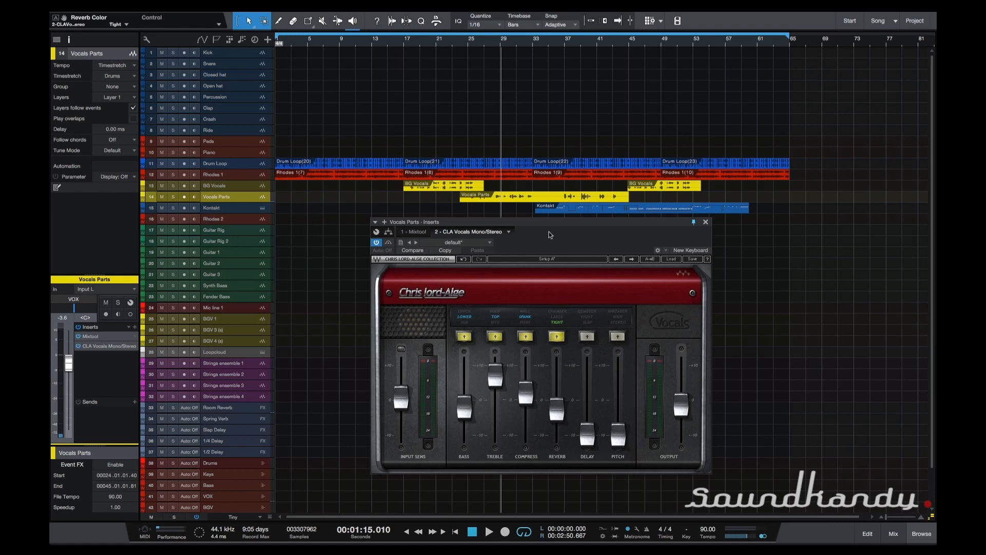
pyautogui.click(456, 46)
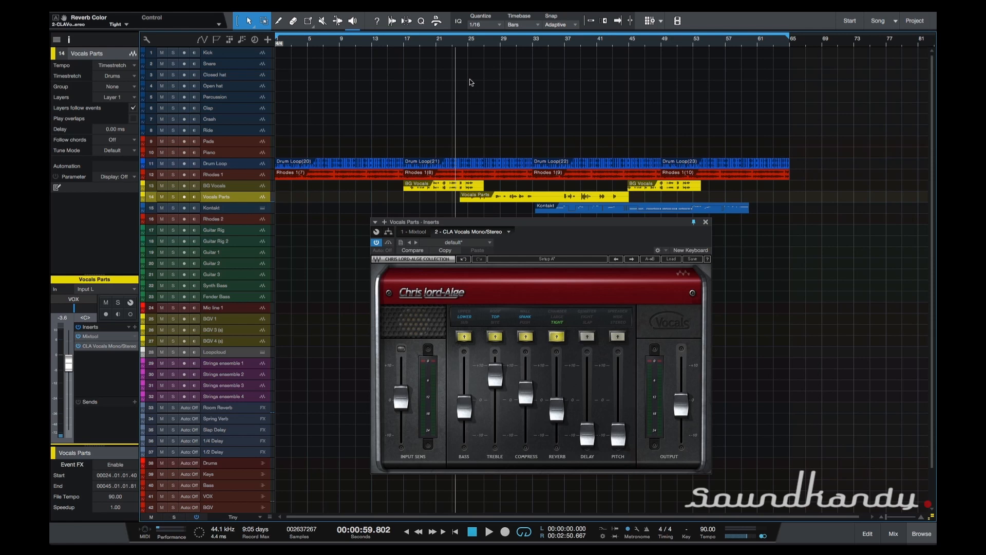
pyautogui.press('space')
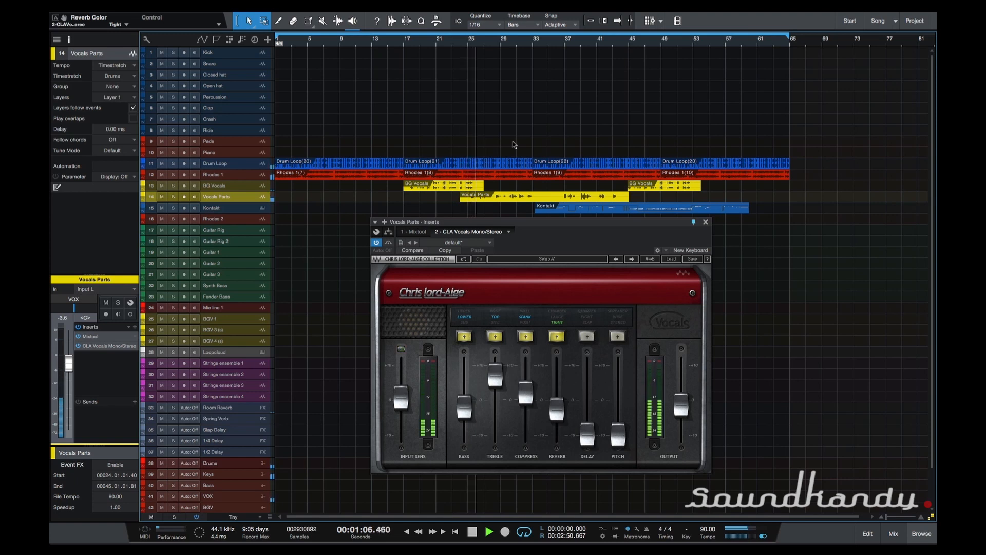
pyautogui.press('space')
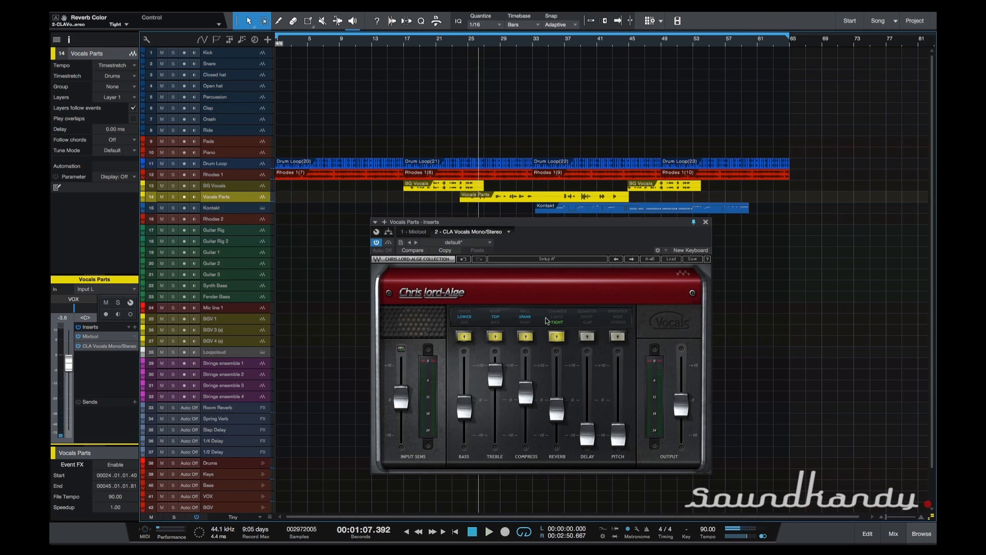
# Step: Switch the Reverb colour to Large and play the mix again from about bar 23
pyautogui.click(557, 336)
pyautogui.click(455, 45)
pyautogui.press('space')
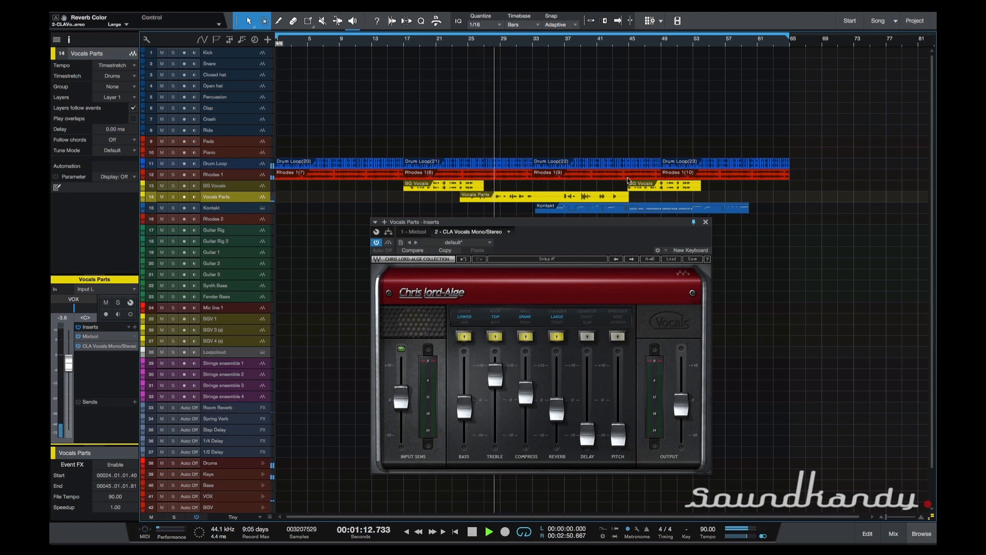
pyautogui.press('space')
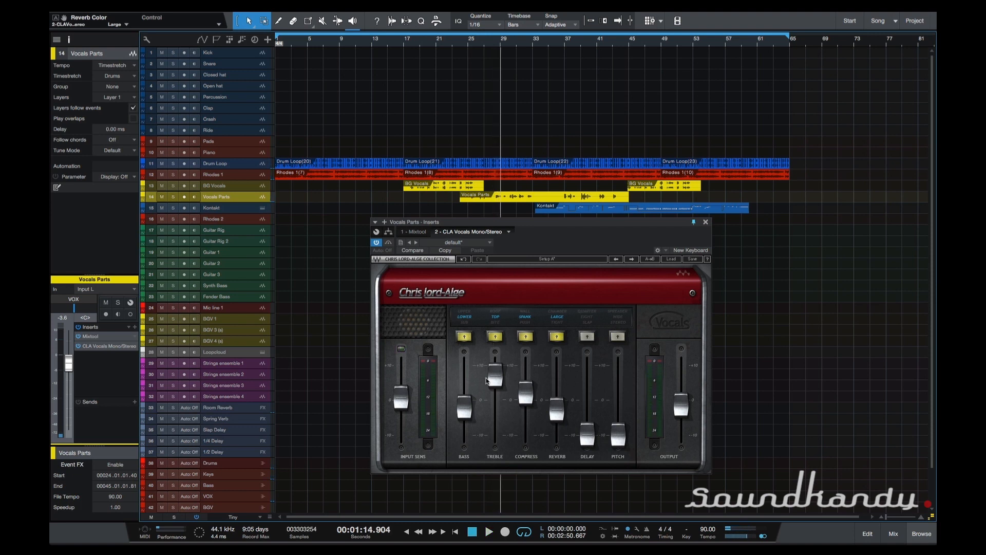
# Step: Lower Treble to 5.7 in CLA Vocals and play the mix from about bar 24 to check it
pyautogui.click(496, 376)
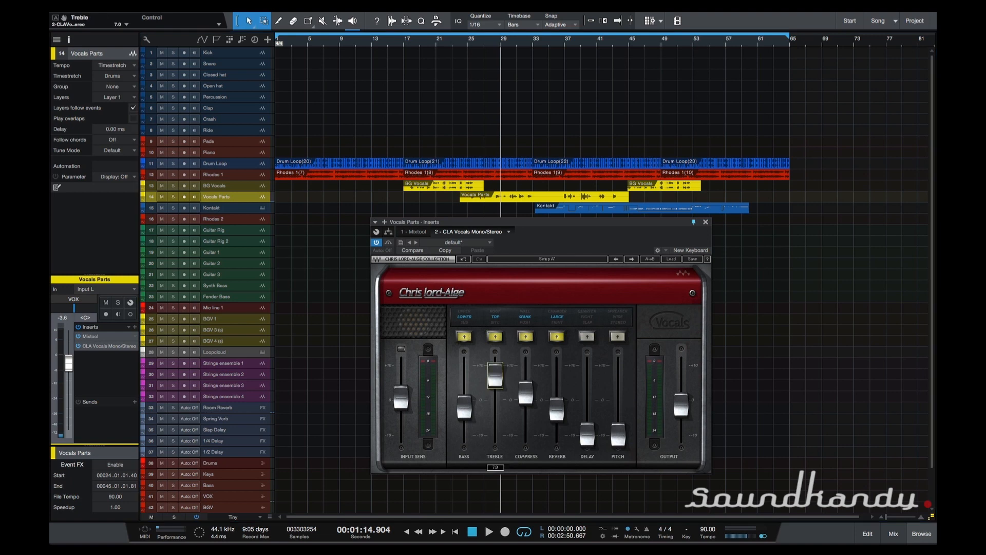
pyautogui.moveTo(495, 376); pyautogui.dragTo(495, 382)
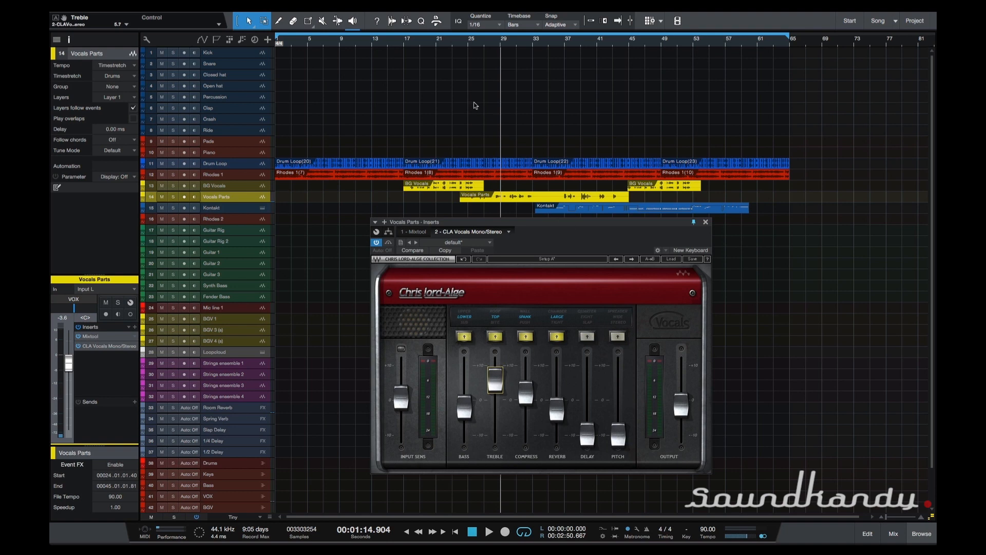
pyautogui.click(461, 33)
pyautogui.press('space')
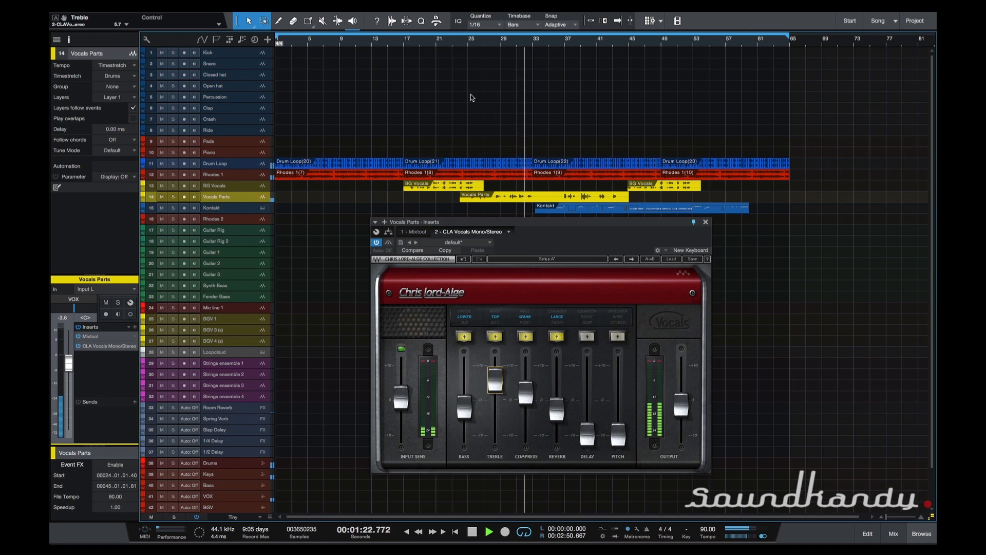
pyautogui.press('space')
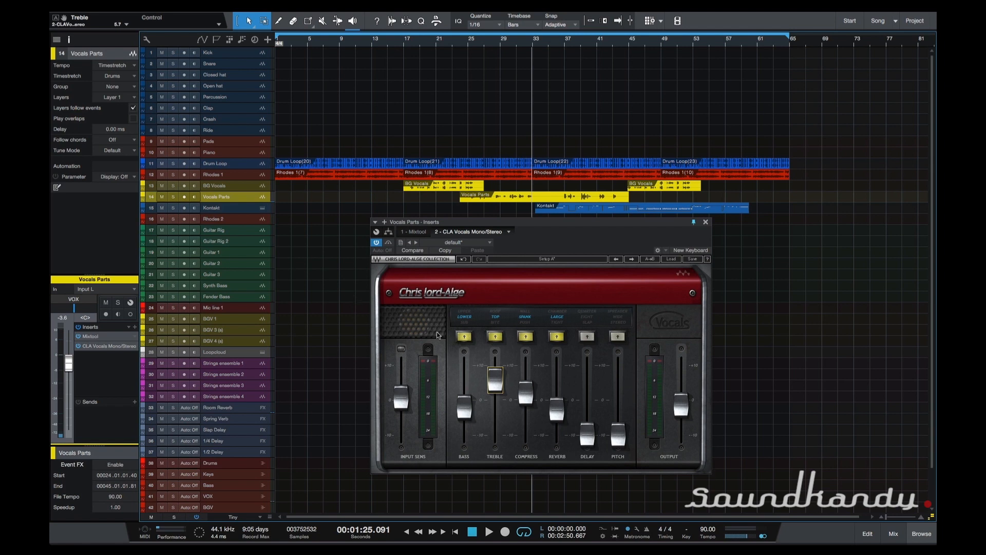
# Step: Bypass CLA Vocals and play the mix from about bar 24 to hear the unprocessed vocal
pyautogui.click(377, 242)
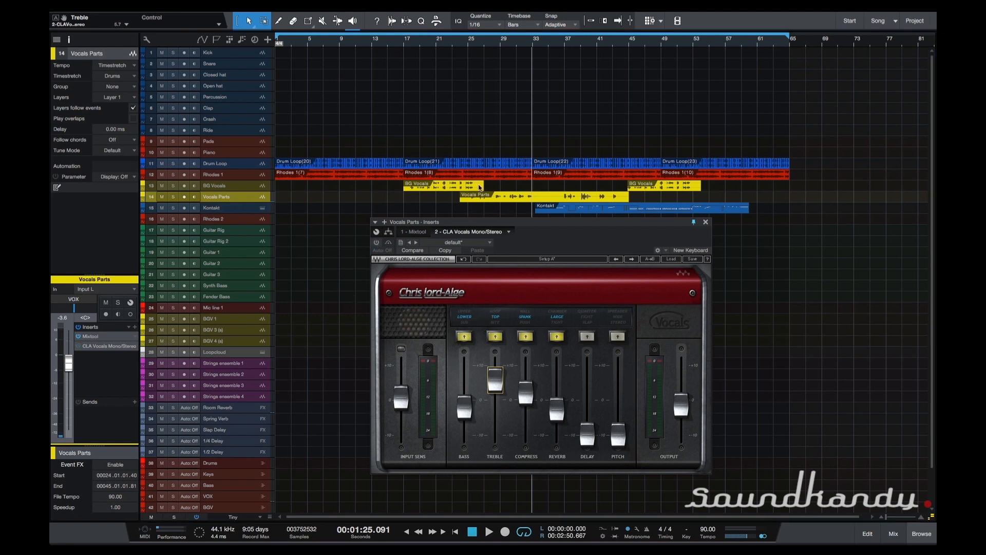
pyautogui.click(464, 44)
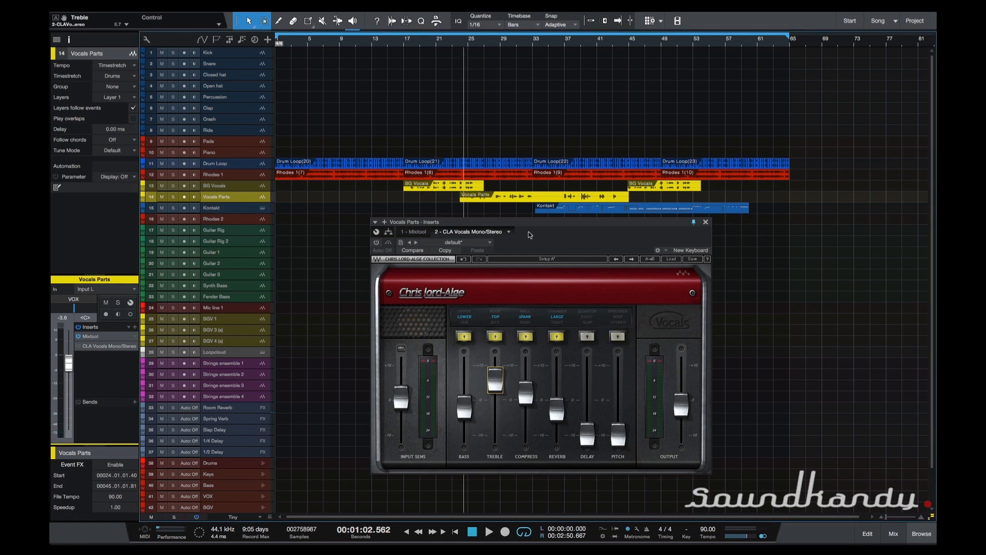
pyautogui.press('space')
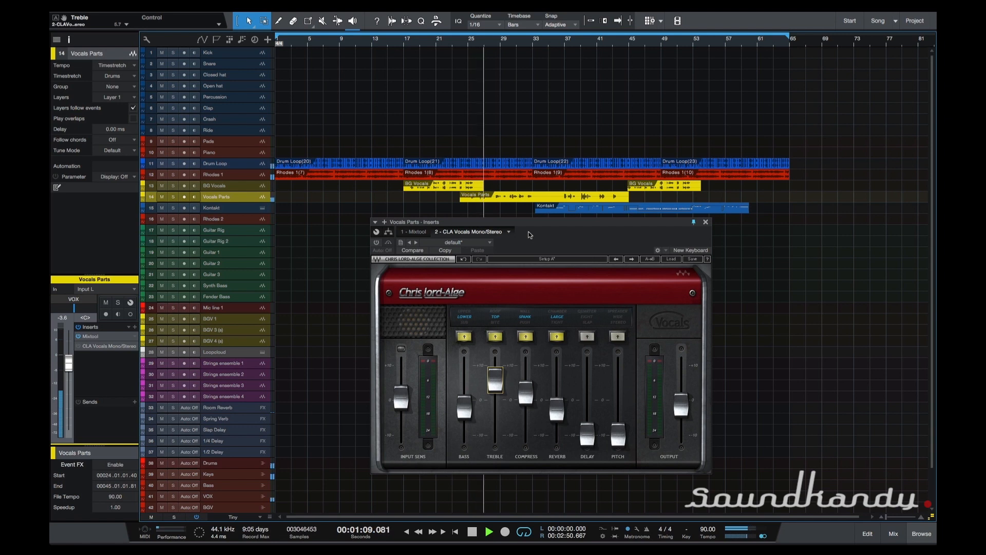
pyautogui.press('space')
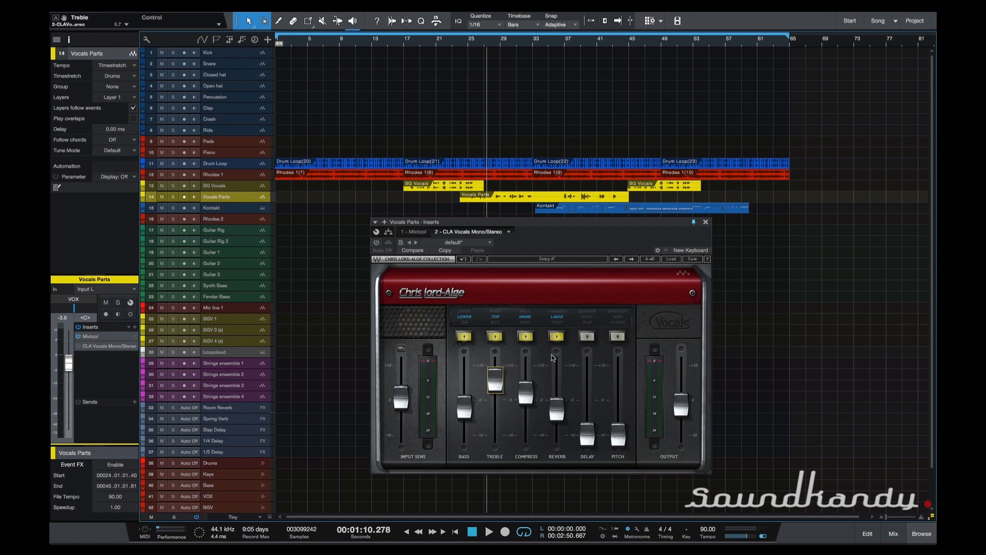
# Step: Turn off the Reverb section in CLA Vocals and activate Delay with the Slap colour
pyautogui.click(556, 337)
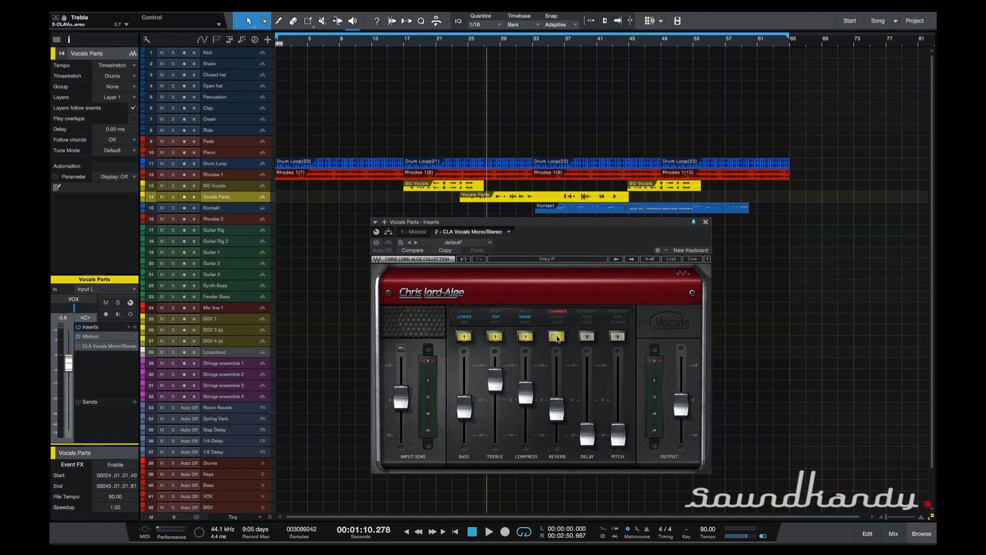
pyautogui.click(587, 337)
pyautogui.click(451, 46)
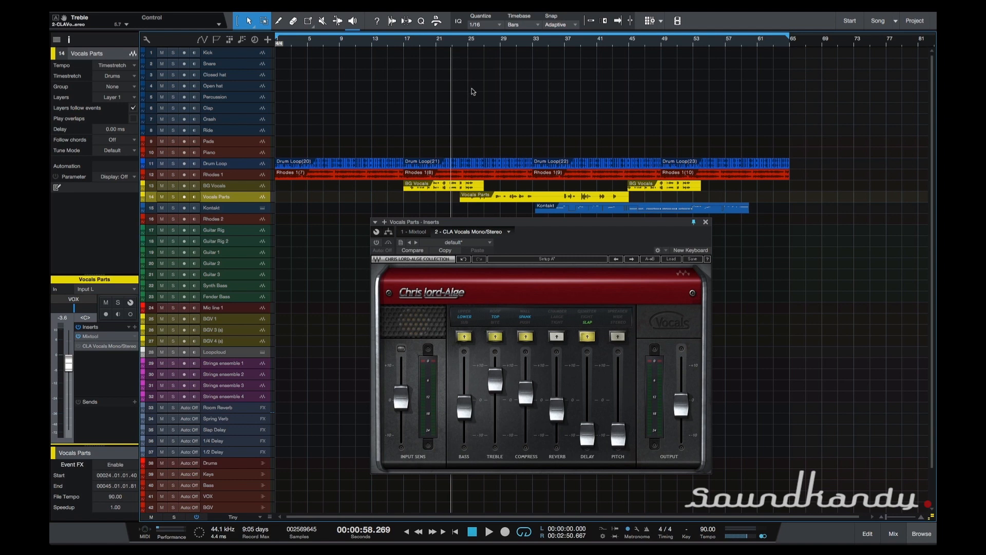
# Step: Raise the Delay fader to about 7 while playing the mix from about bar 23, and re-enable CLA Vocals
pyautogui.moveTo(586, 432); pyautogui.dragTo(586, 389)
pyautogui.press('space')
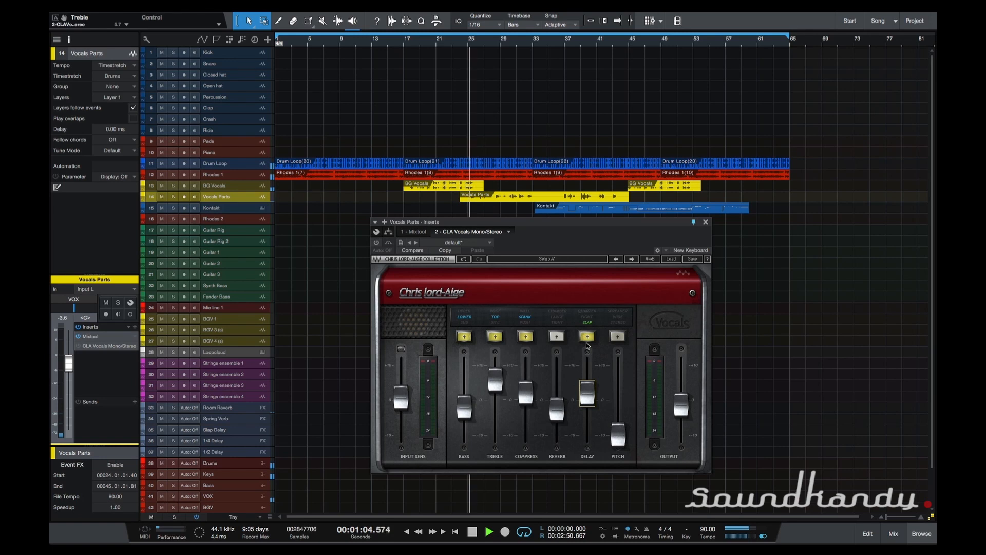
pyautogui.moveTo(589, 393); pyautogui.dragTo(588, 375)
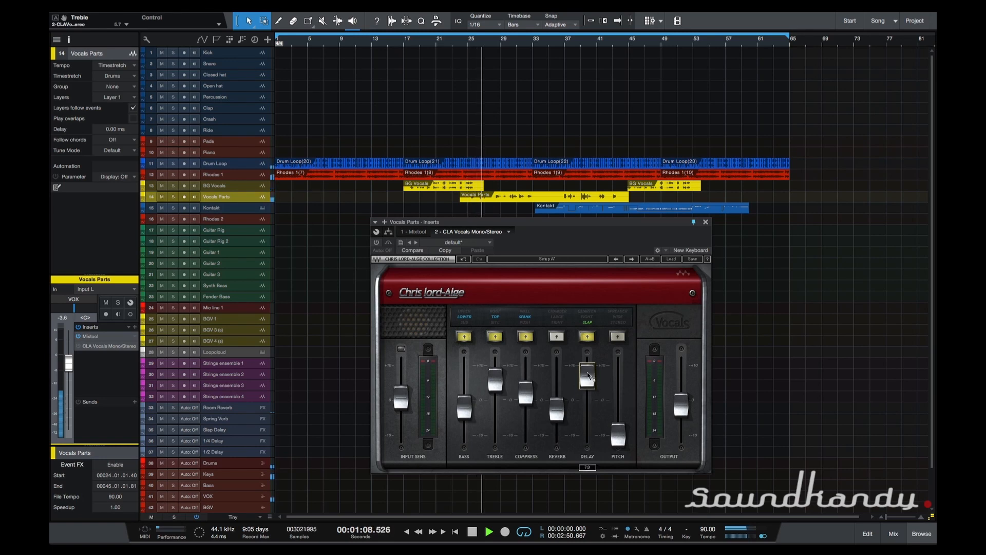
pyautogui.click(375, 244)
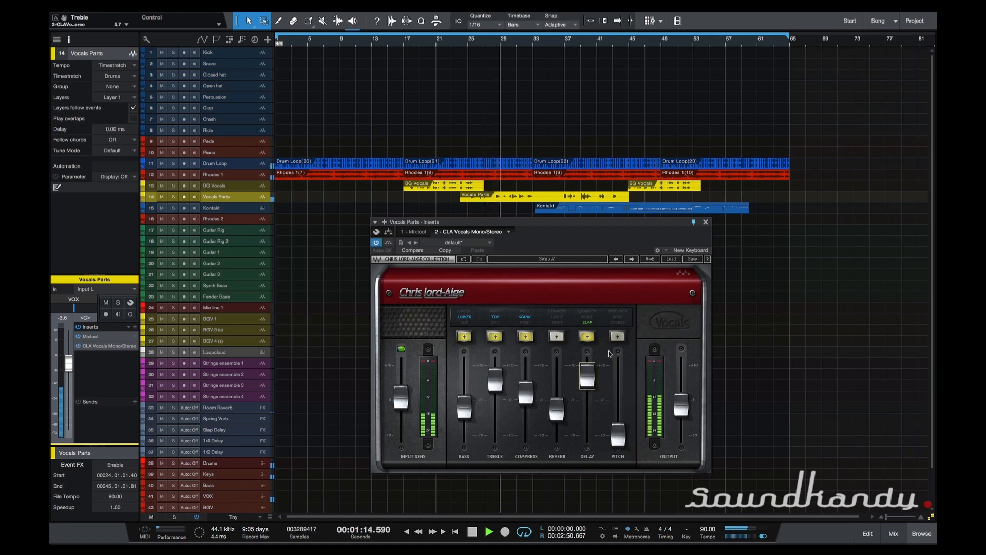
pyautogui.press('space')
# Step: Switch the Delay colour to Eight and set Delay to 7.5 while playing the mix from about bar 23
pyautogui.click(587, 336)
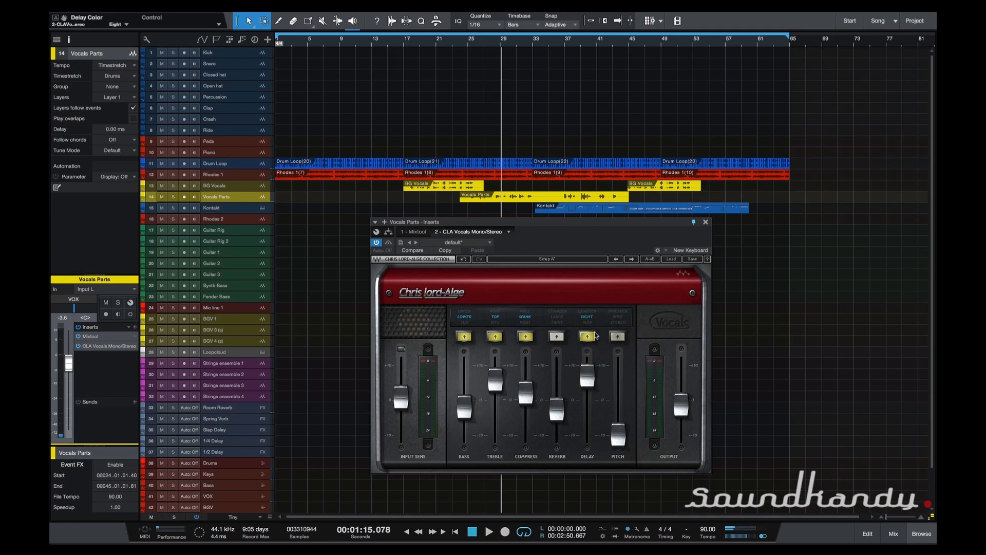
pyautogui.click(457, 47)
pyautogui.press('space')
pyautogui.click(588, 371)
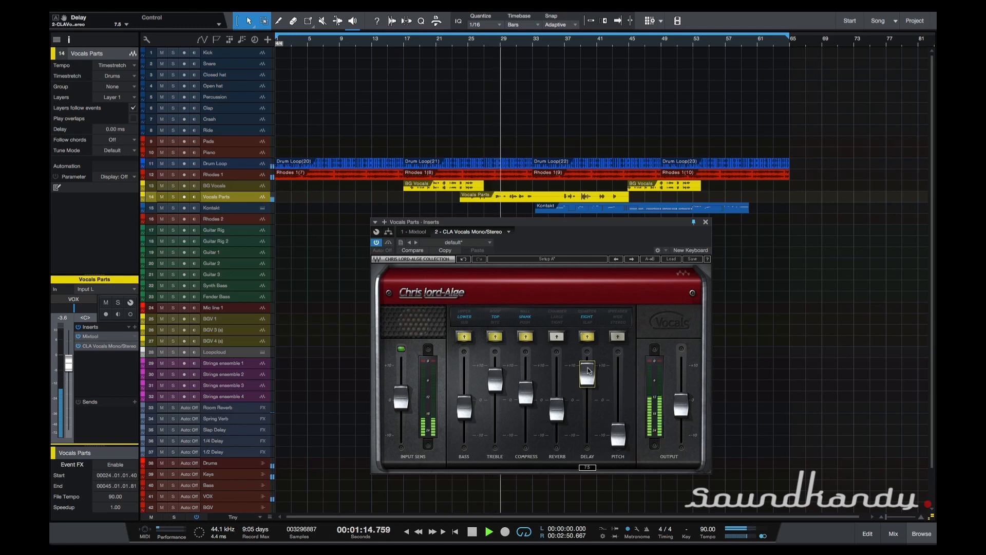
# Step: Switch the Delay colour to Quarter and play the mix from about bar 23
pyautogui.press('space')
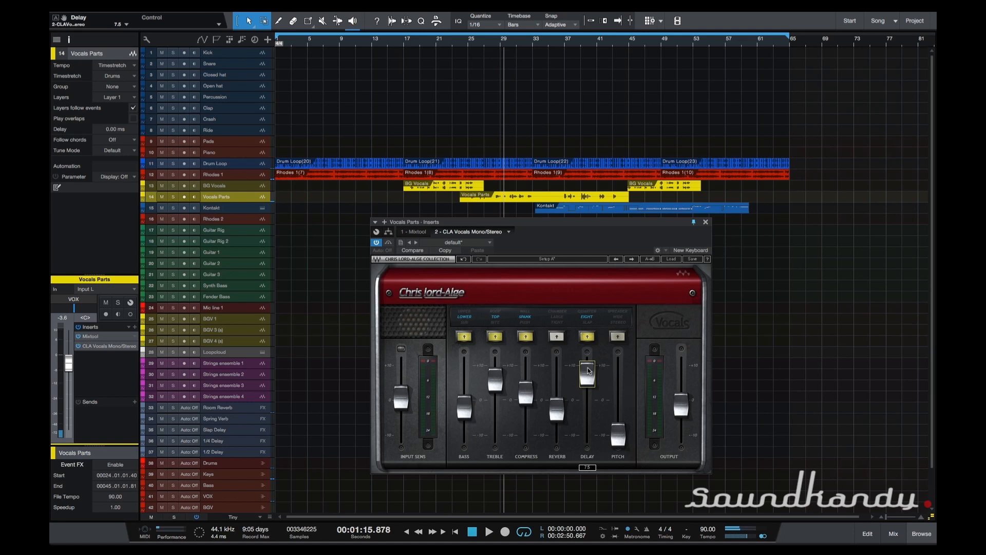
pyautogui.click(587, 336)
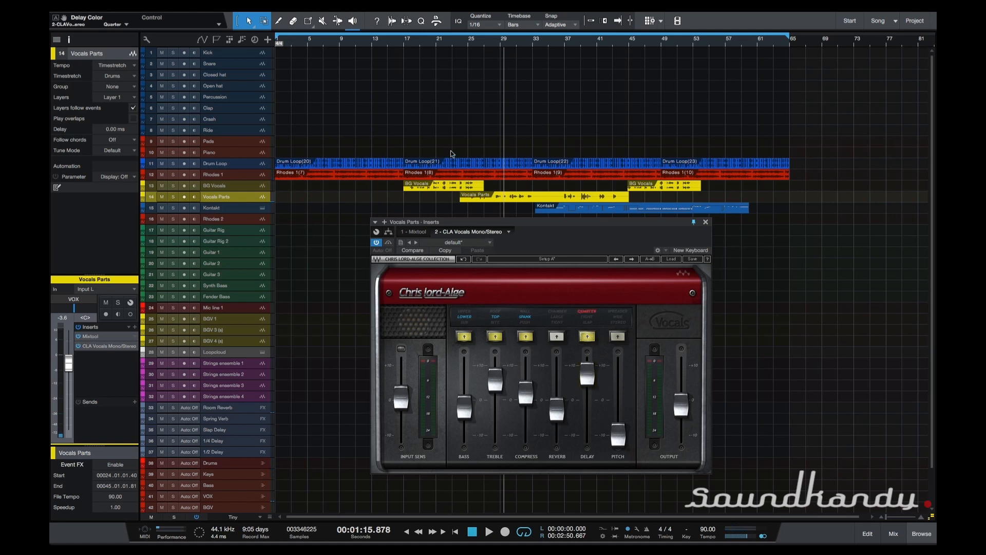
pyautogui.click(454, 46)
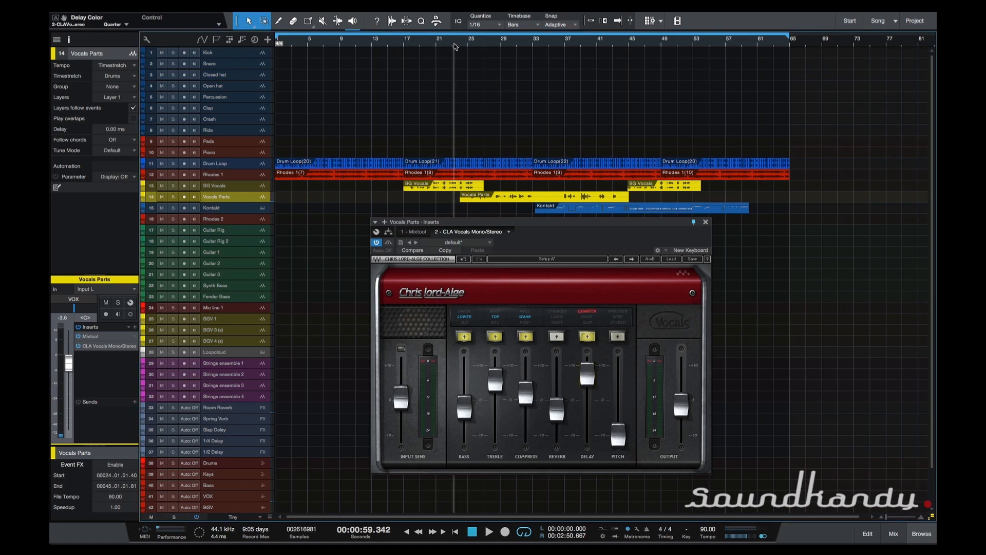
pyautogui.press('space')
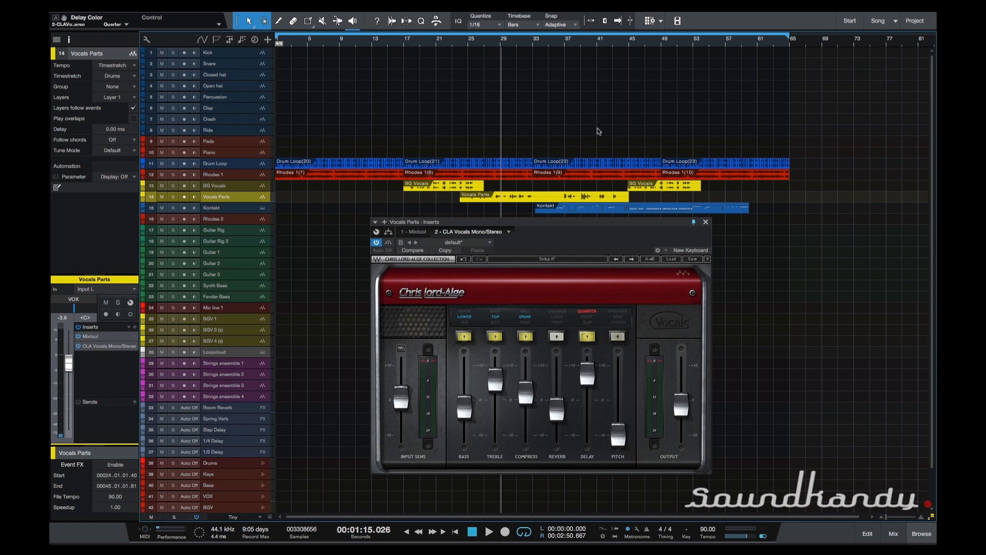
# Step: Replay the mix from around bars 23 to 24 to hear the Quarter delay on the vocal
pyautogui.click(464, 47)
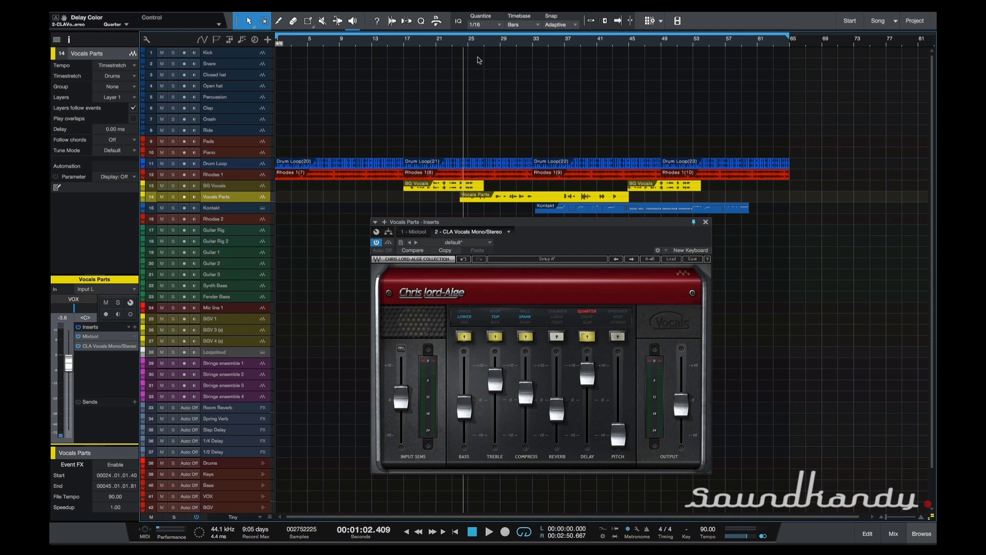
pyautogui.moveTo(464, 45); pyautogui.dragTo(461, 44)
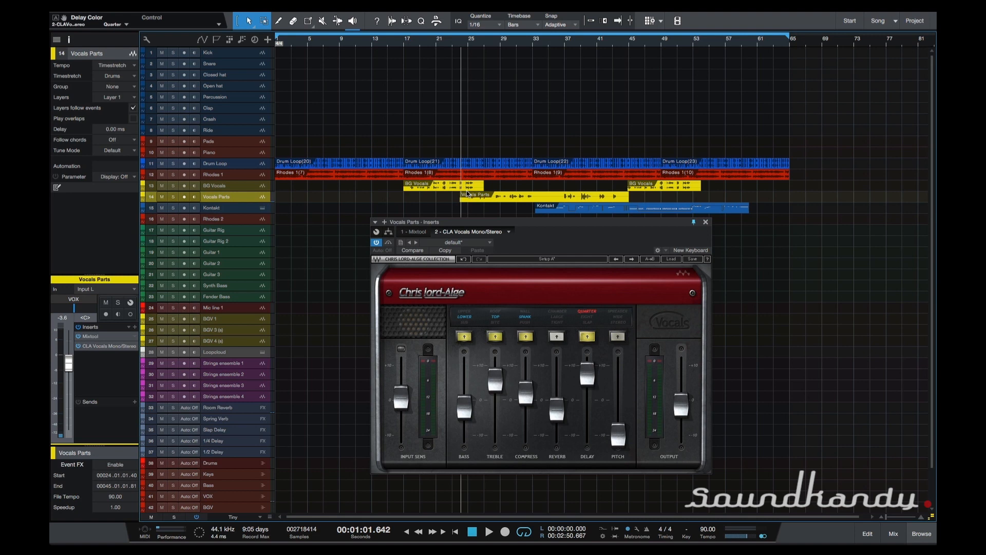
pyautogui.press('space')
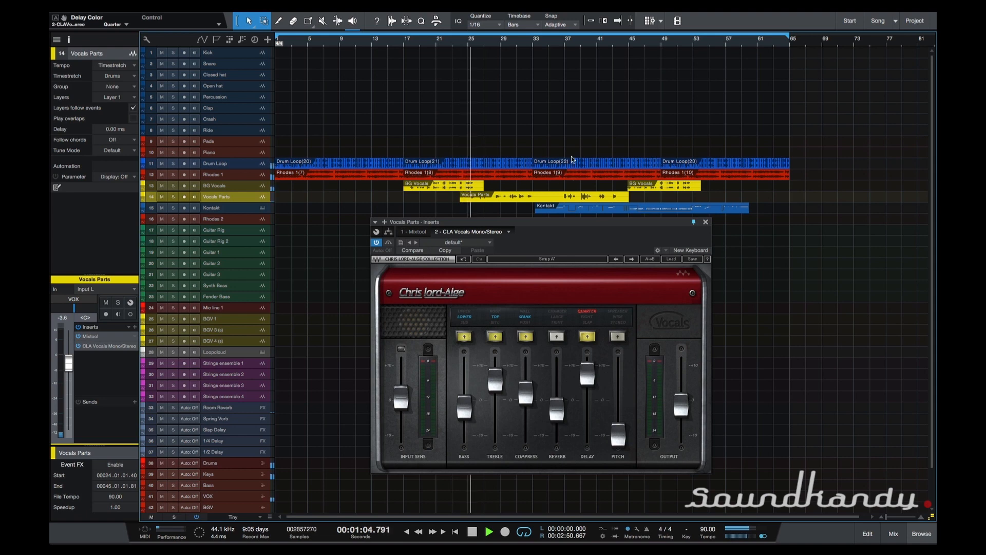
pyautogui.press('space')
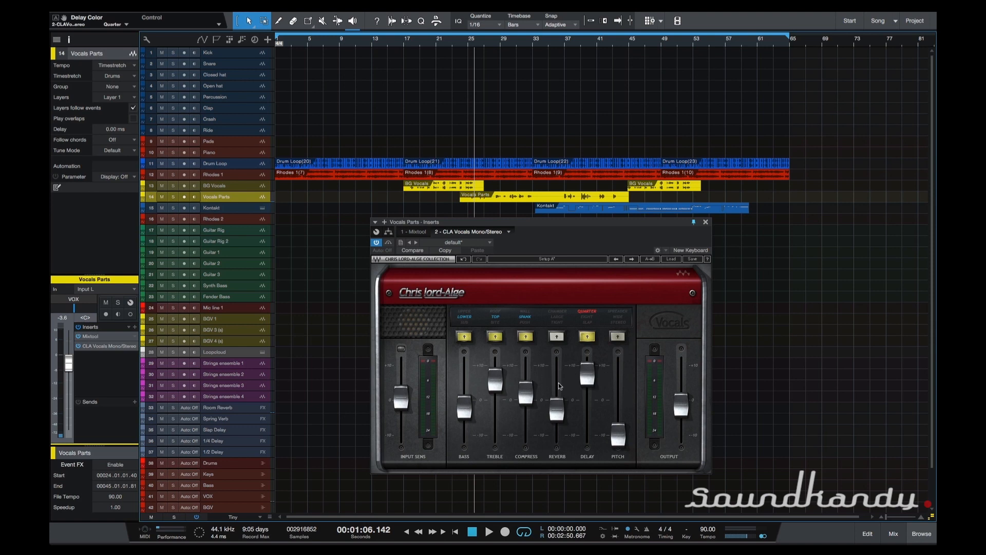
pyautogui.click(455, 42)
pyautogui.press('space')
pyautogui.press('space')
# Step: Mute the Delay section, activate Pitch with the Wide colour at about 3.8, and play the mix from about bar 24
pyautogui.click(587, 337)
pyautogui.click(587, 337)
pyautogui.click(587, 337)
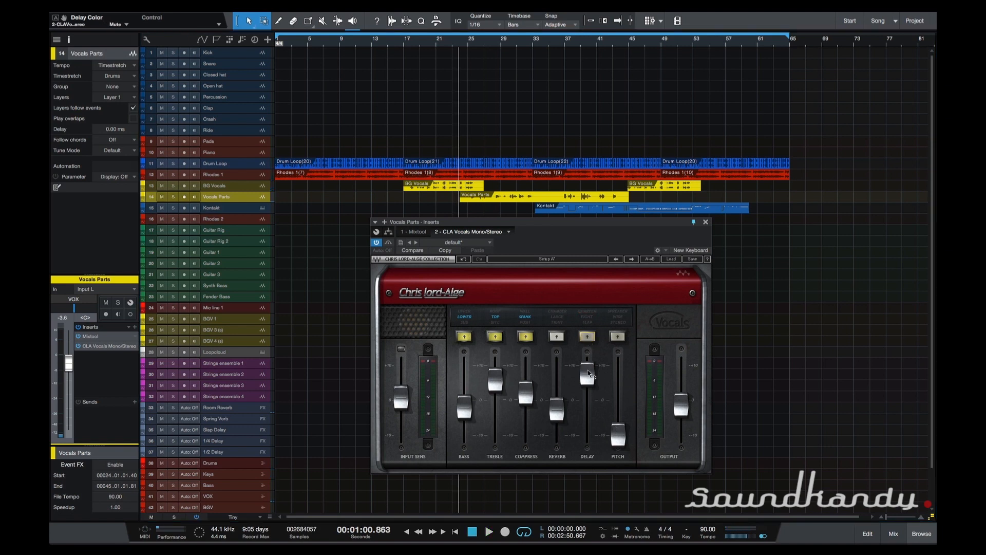
pyautogui.click(618, 337)
pyautogui.click(619, 338)
pyautogui.moveTo(621, 443); pyautogui.dragTo(618, 386)
pyautogui.press('space')
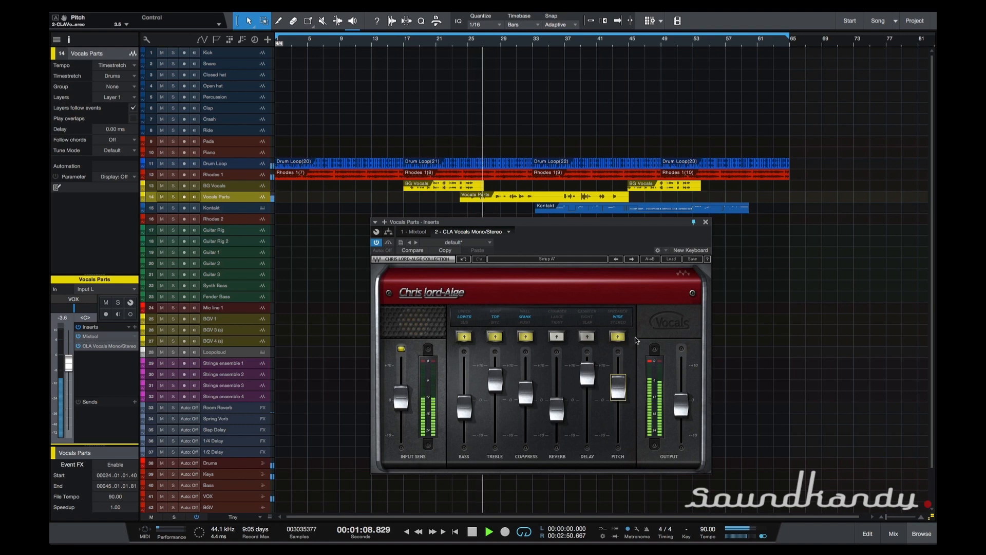
pyautogui.press('space')
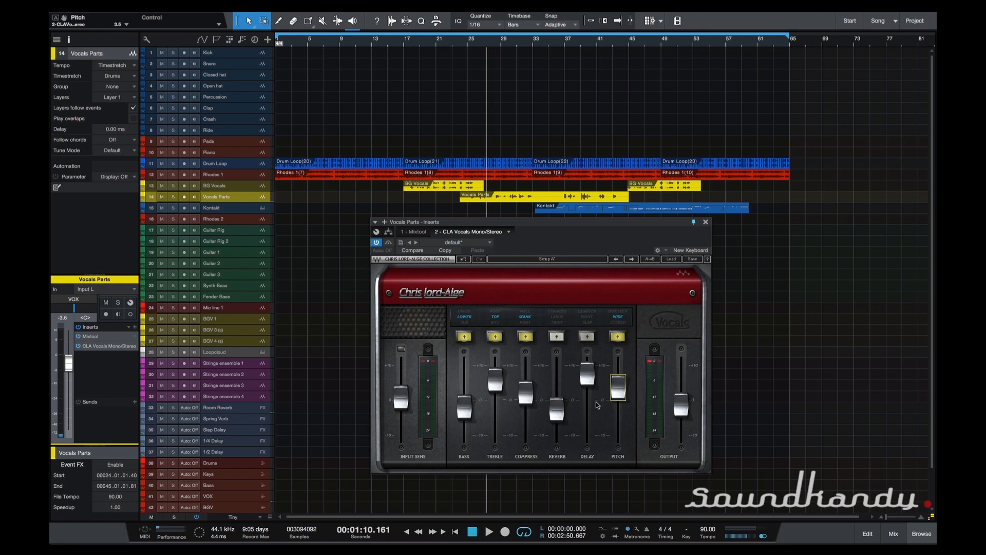
# Step: Switch the Pitch colour to Spreader and play the mix from about bar 22
pyautogui.click(618, 337)
pyautogui.click(447, 46)
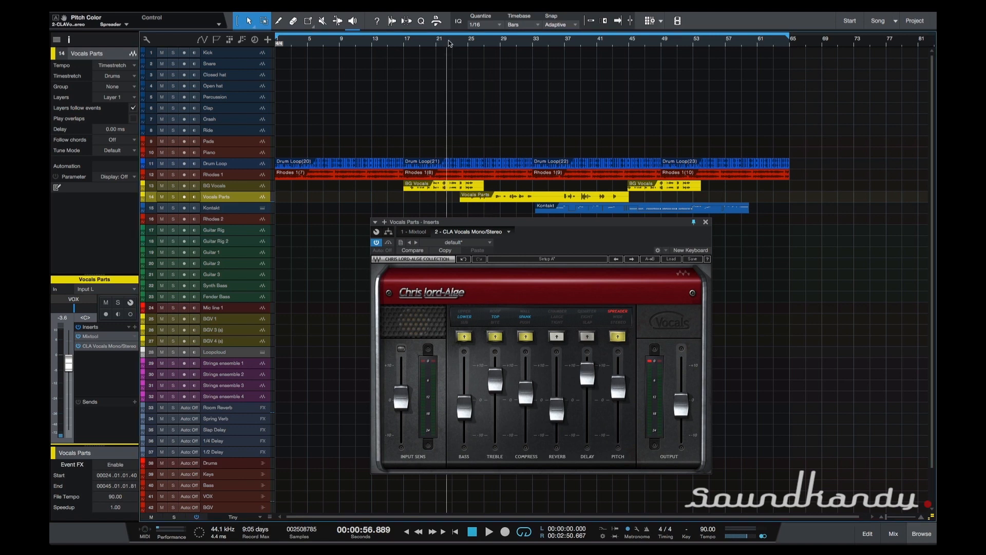
pyautogui.press('space')
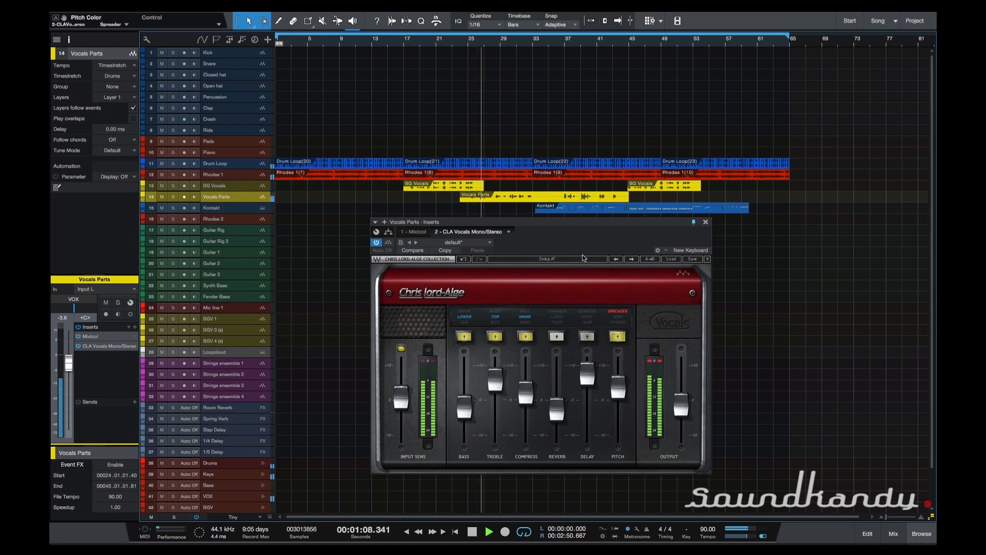
pyautogui.press('space')
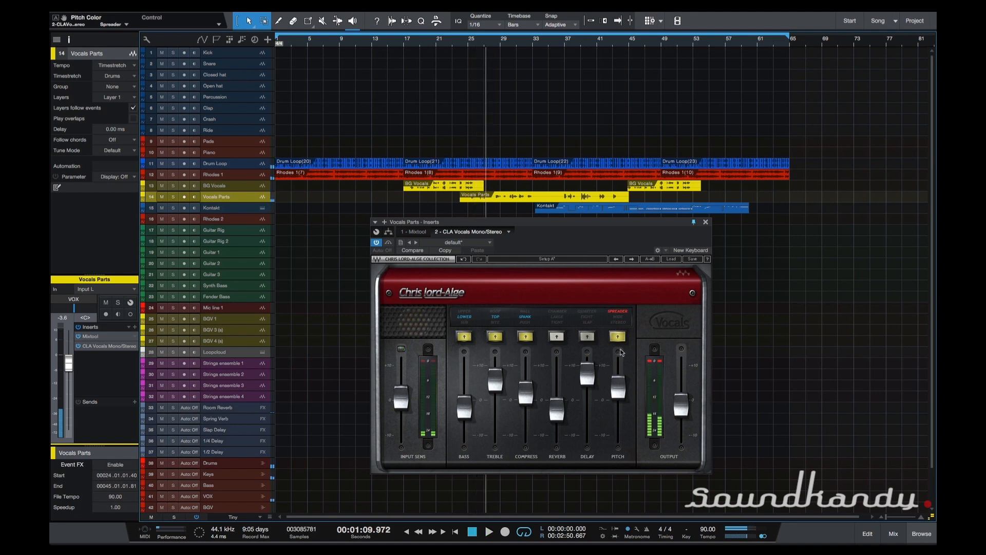
# Step: Raise the Pitch fader to 10 and play the mix from about bar 24
pyautogui.moveTo(618, 390); pyautogui.dragTo(618, 366)
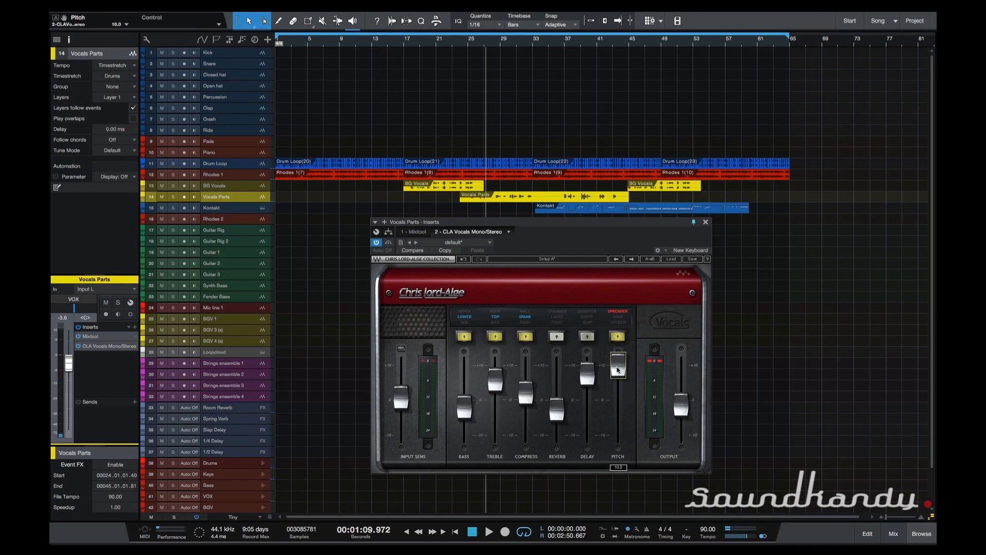
pyautogui.click(460, 42)
pyautogui.press('space')
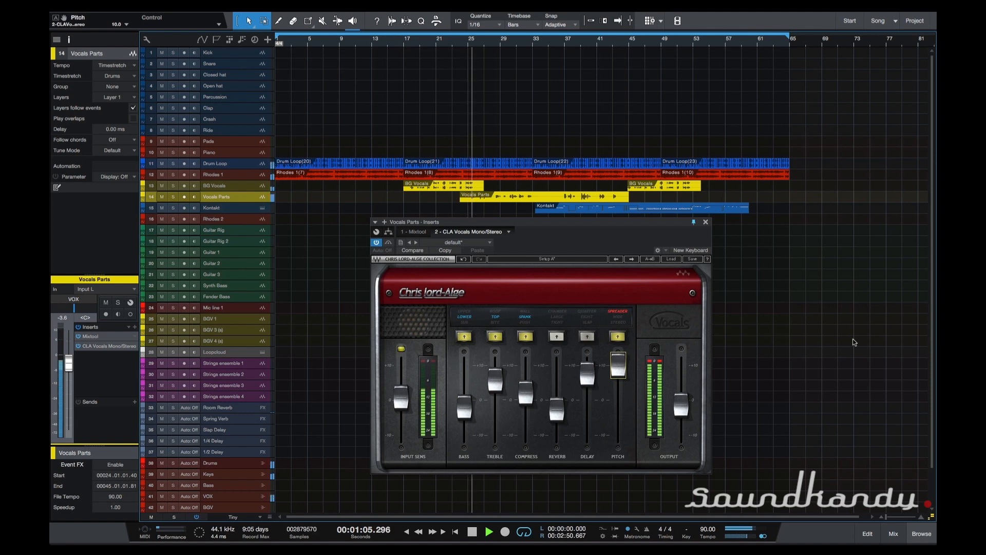
pyautogui.press('space')
# Step: Mute the Pitch section and lower the Pitch and Delay faders to -10
pyautogui.click(619, 337)
pyautogui.moveTo(619, 366); pyautogui.dragTo(618, 434)
pyautogui.moveTo(588, 371); pyautogui.dragTo(587, 434)
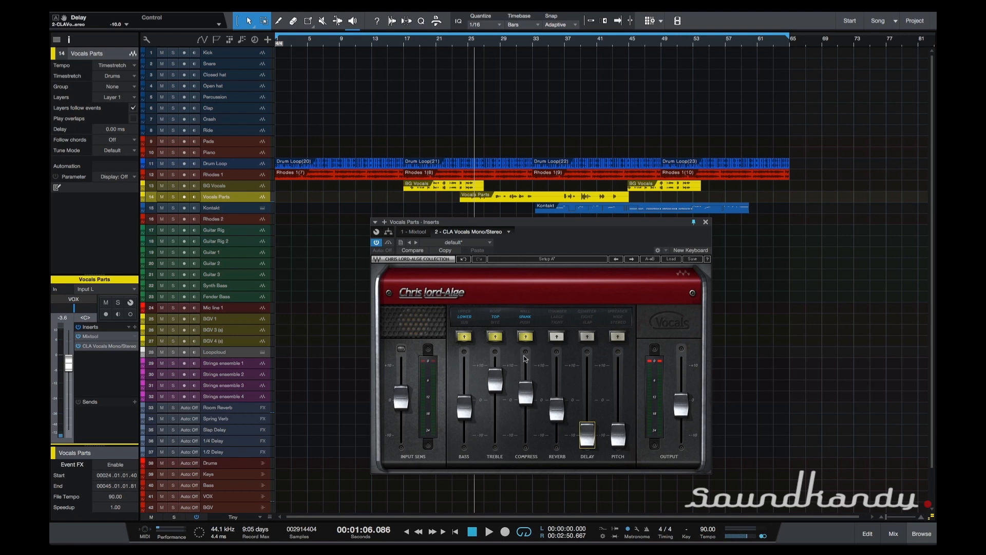
# Step: Activate Reverb with the Tight colour, play the mix from bar 17, and switch the Reverb colour to Chamber during playback
pyautogui.click(556, 336)
pyautogui.click(404, 41)
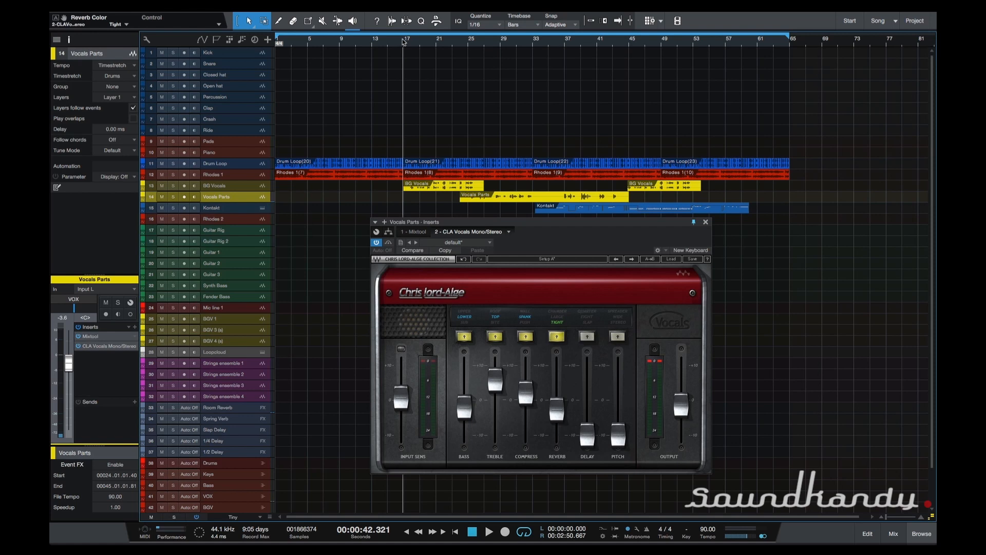
pyautogui.press('space')
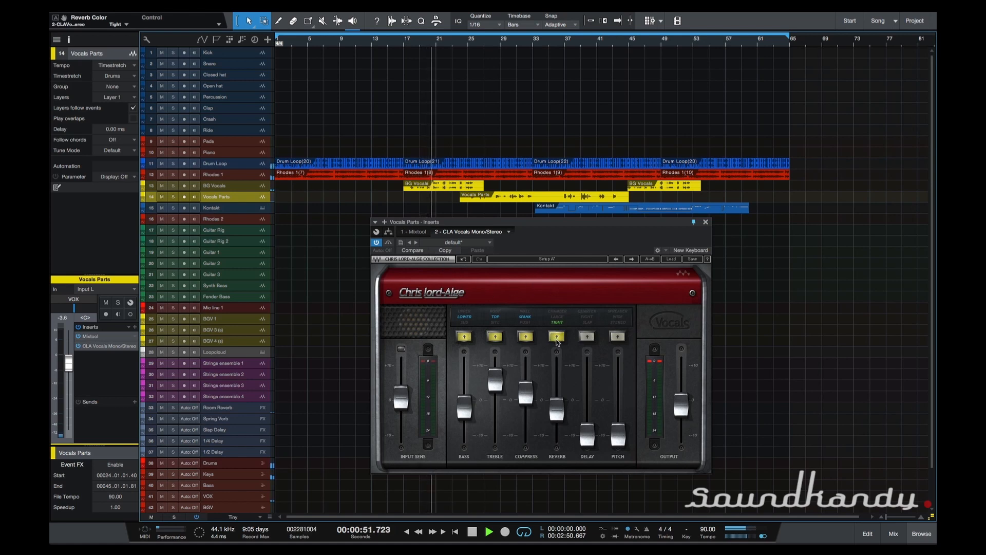
pyautogui.click(558, 337)
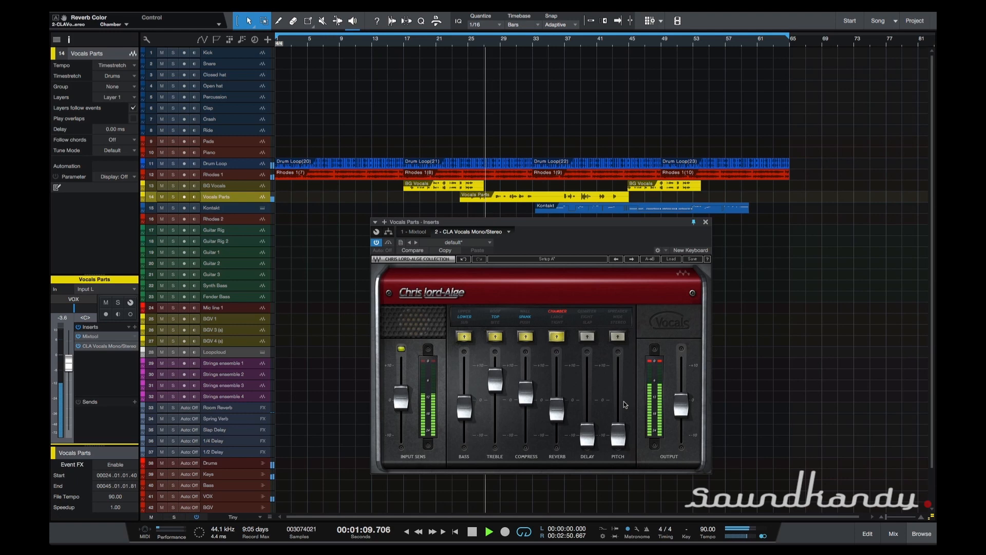
# Step: Mute and unmute the Drum Loop track during playback to compare the reverberated vocal with and without drums
pyautogui.click(162, 163)
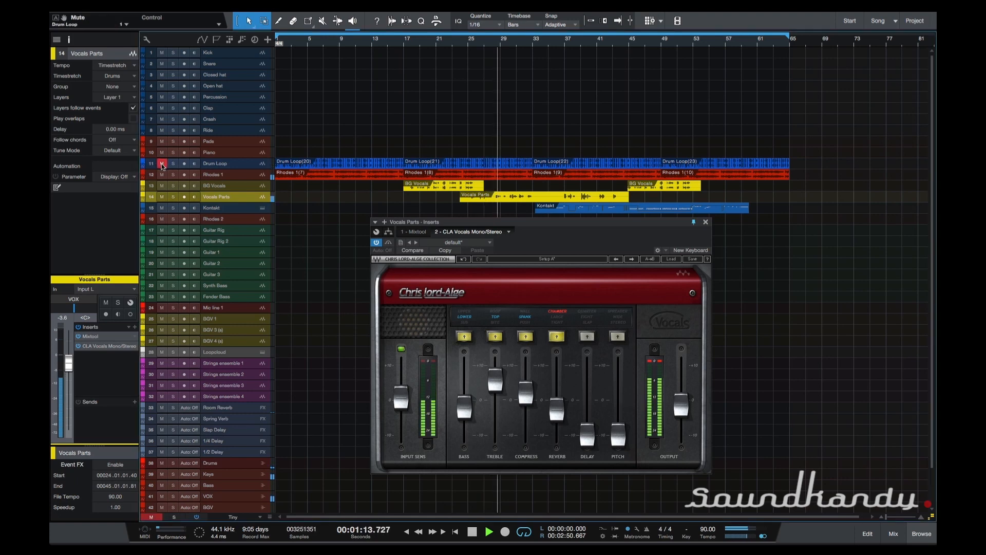
pyautogui.click(161, 163)
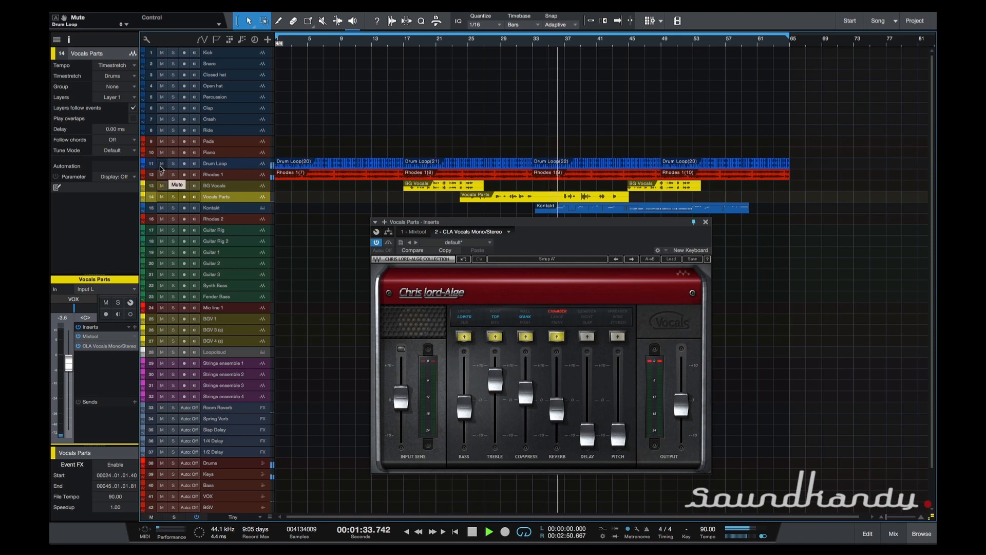
pyautogui.click(162, 164)
pyautogui.click(161, 164)
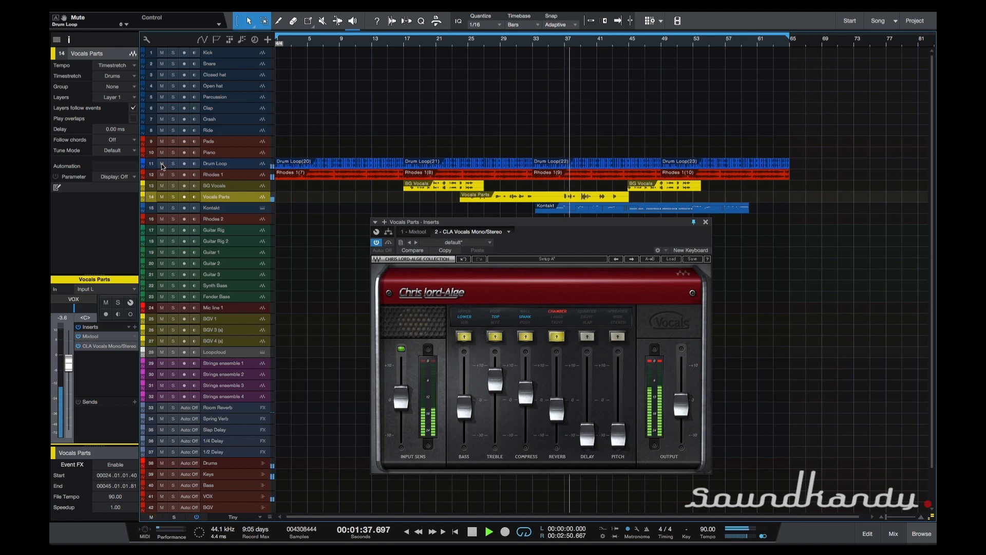